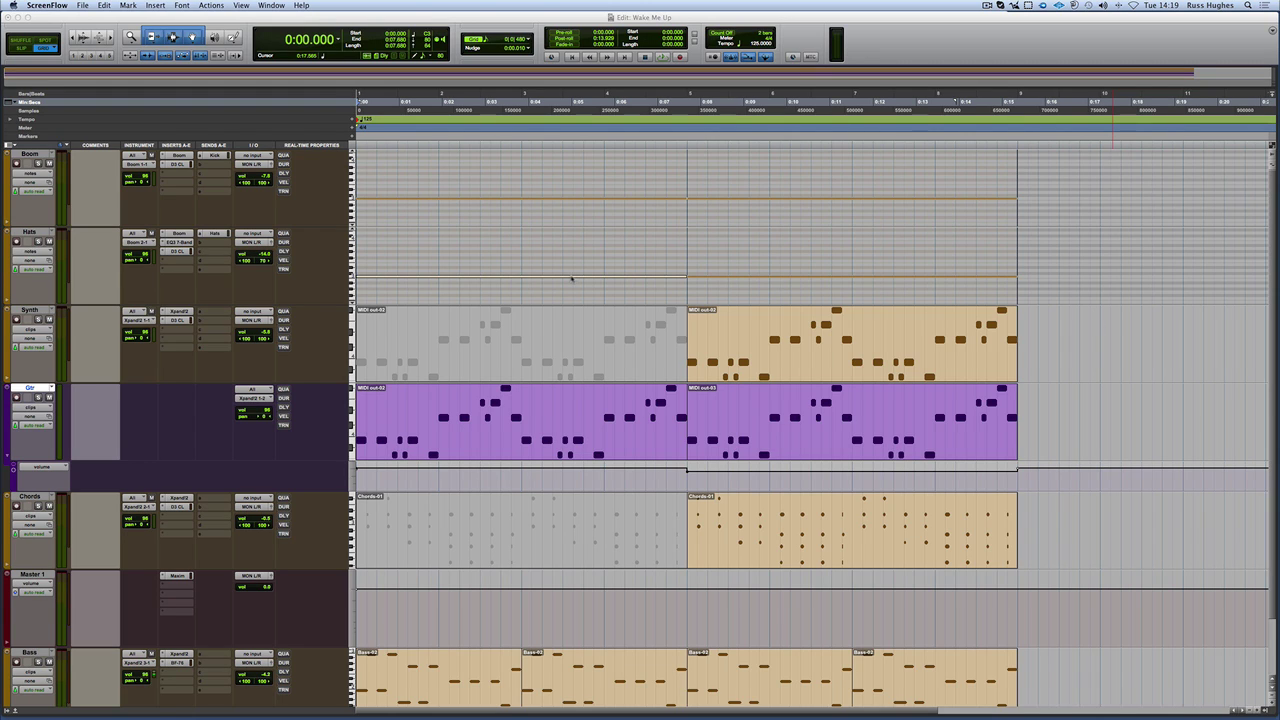
# - Bring the Pro Tools session forward and briefly show, then hide, the tracks and groups list
pyautogui.click(485, 449)
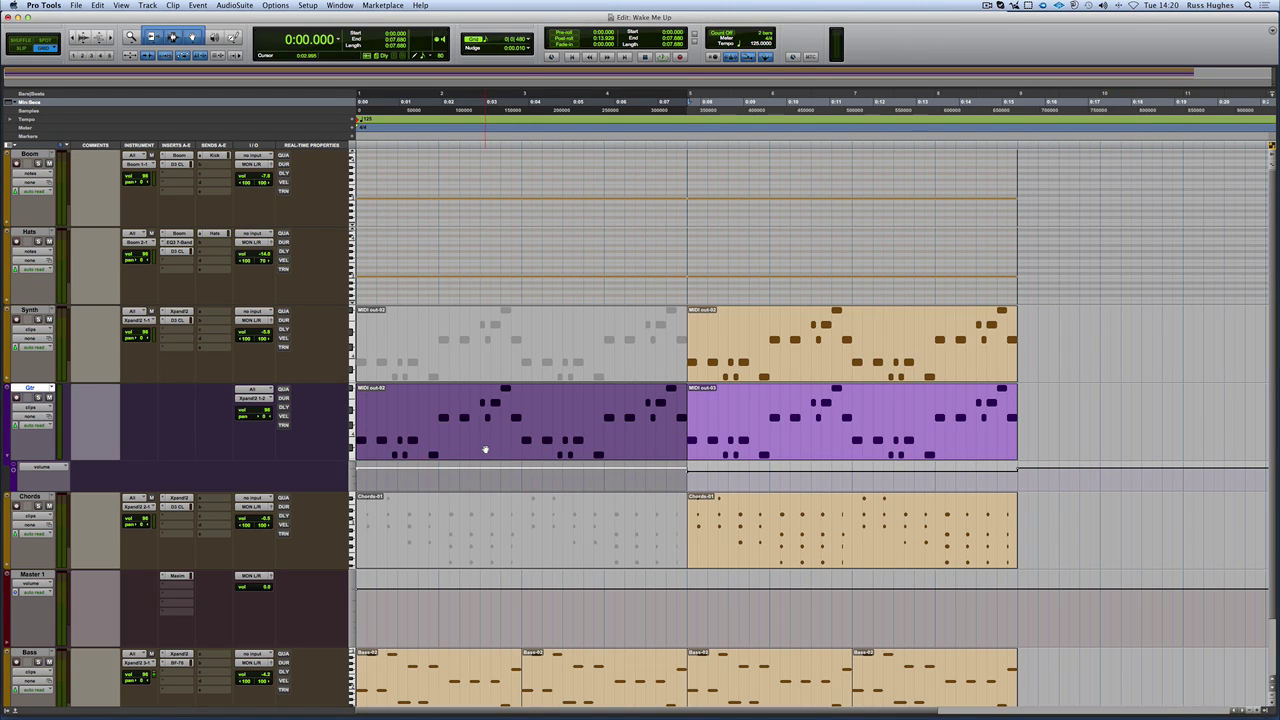
pyautogui.click(6, 711)
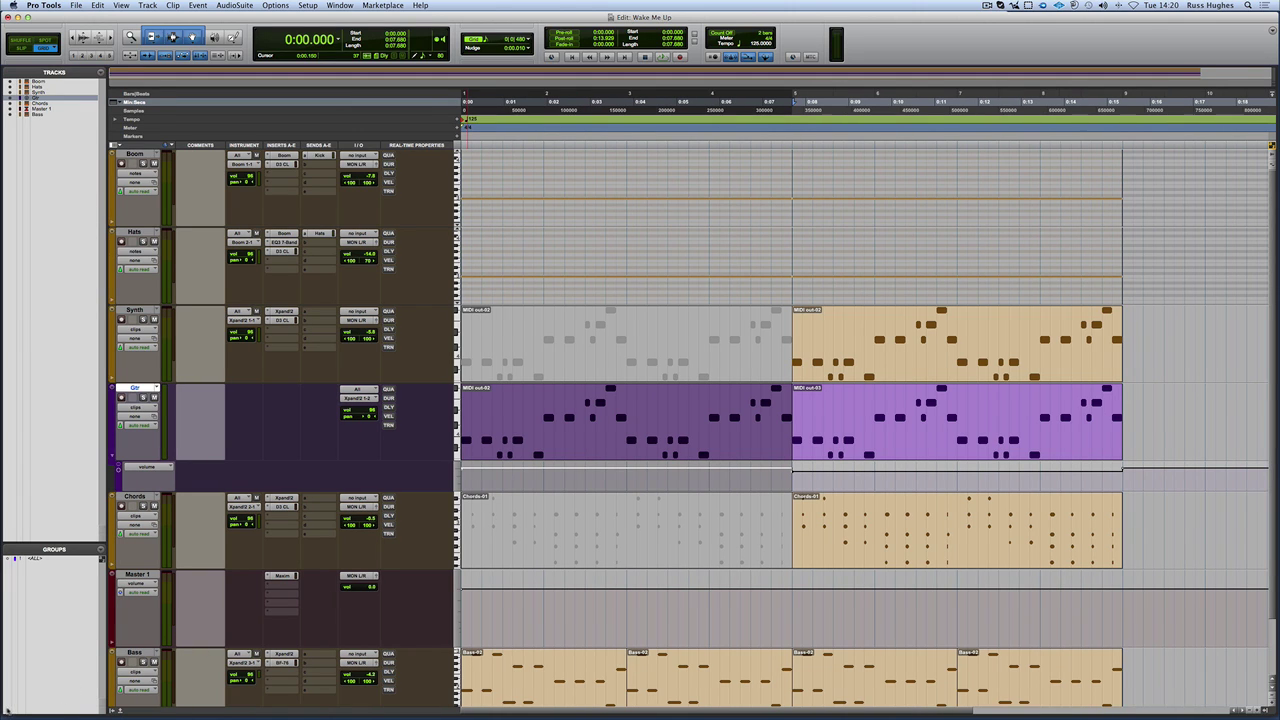
pyautogui.click(112, 709)
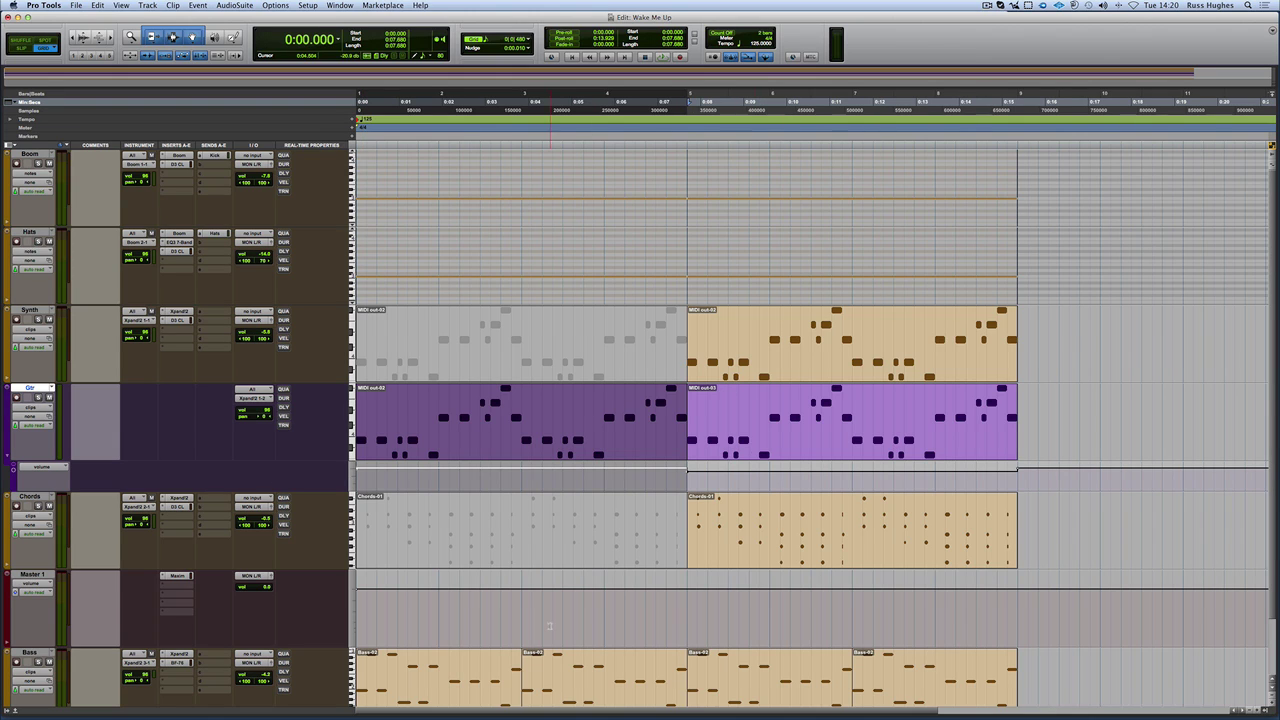
# - Mute the first two Bass clips, starting with Bass-02, then select the first Gtr MIDI clip
pyautogui.click(464, 700)
pyautogui.press('super+m')
pyautogui.click(585, 700)
pyautogui.press('super+m')
pyautogui.click(550, 441)
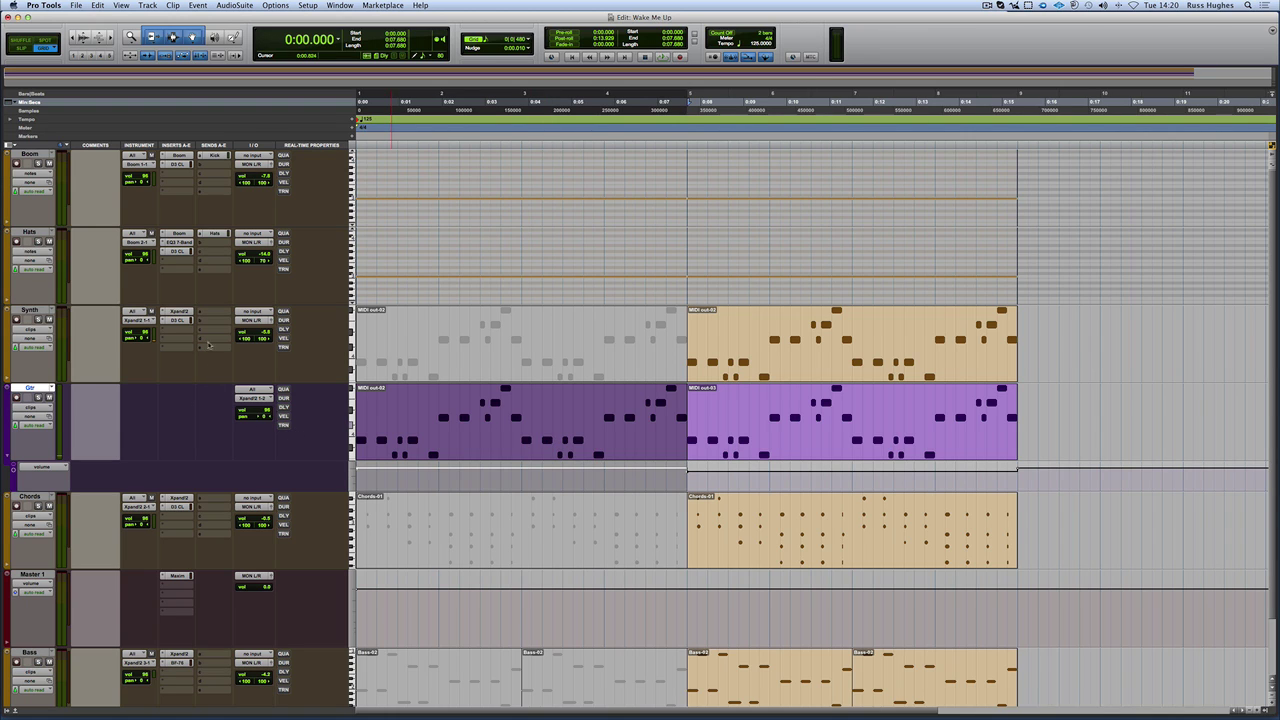
# - Play back the arrangement, then bring up the Synth track's Xpand2 instrument
pyautogui.press('space')
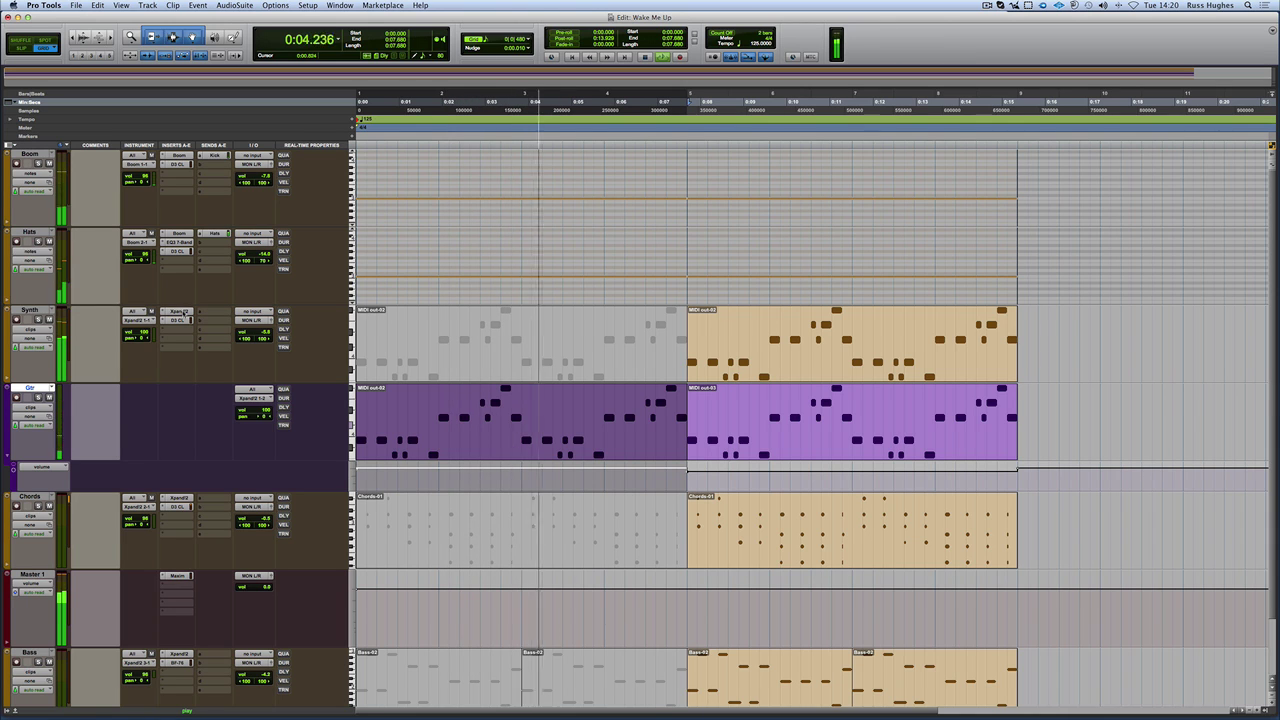
pyautogui.press('space')
pyautogui.click(179, 312)
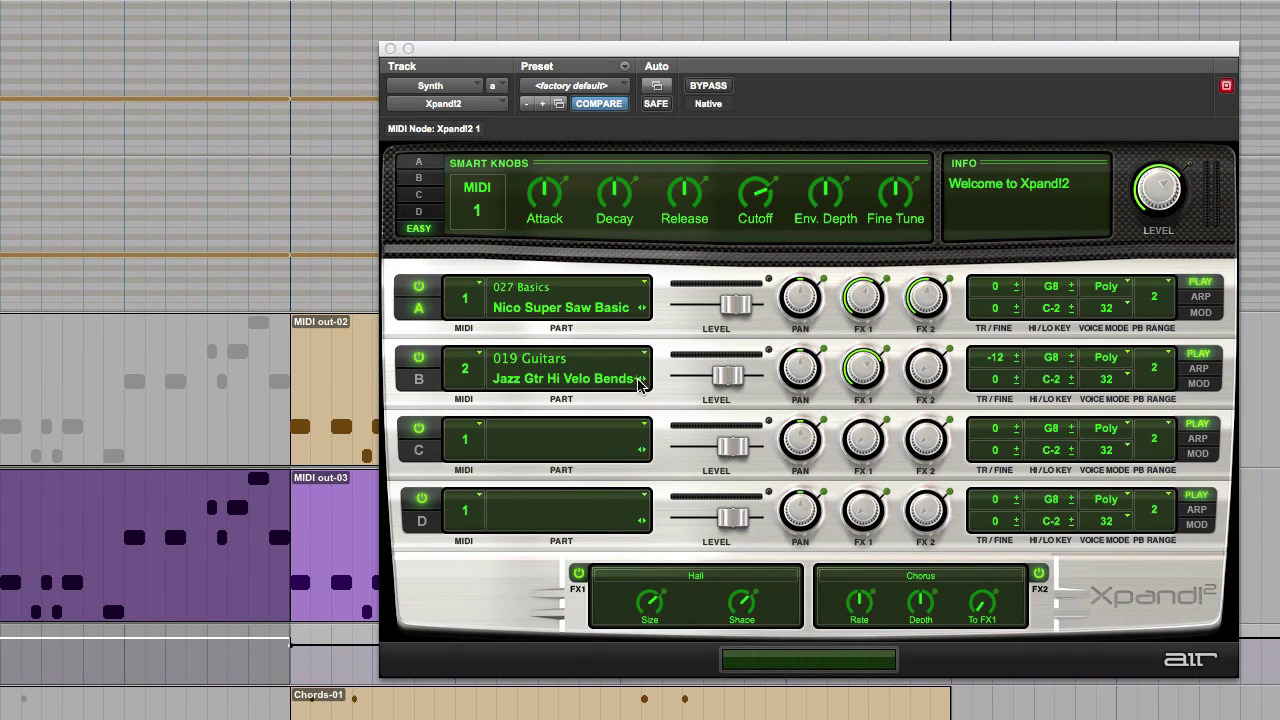
# - Step Part B to the 56 Strat Mod Wah+ patch and lower its Wah Pedal knob to about 42%
pyautogui.click(638, 382)
pyautogui.click(638, 382)
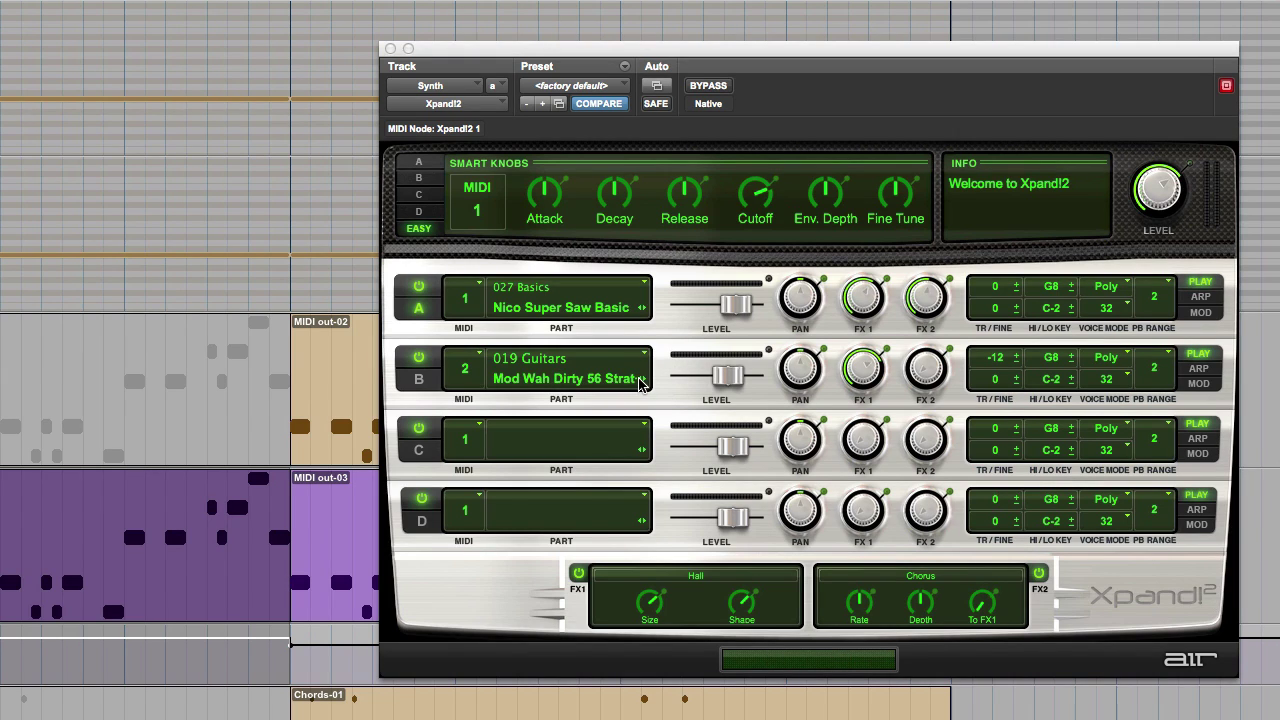
pyautogui.click(639, 382)
pyautogui.click(639, 382)
pyautogui.click(639, 382)
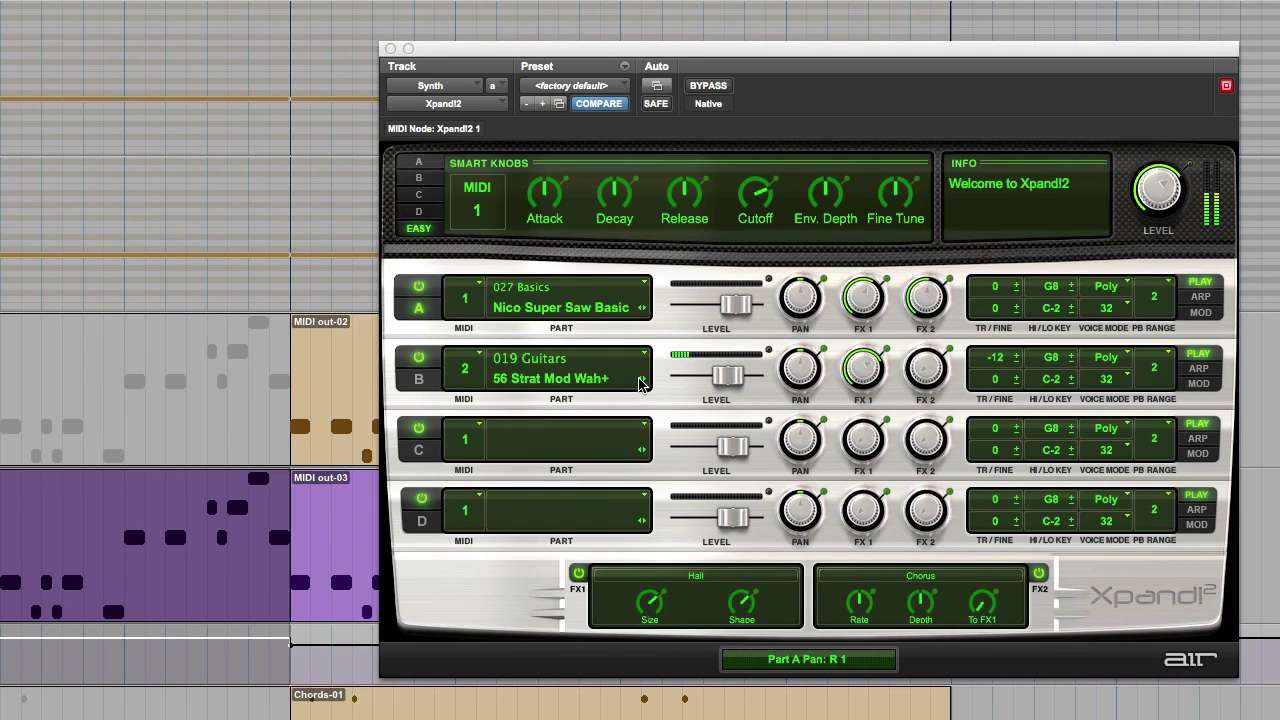
pyautogui.click(419, 178)
pyautogui.moveTo(683, 216); pyautogui.dragTo(683, 236)
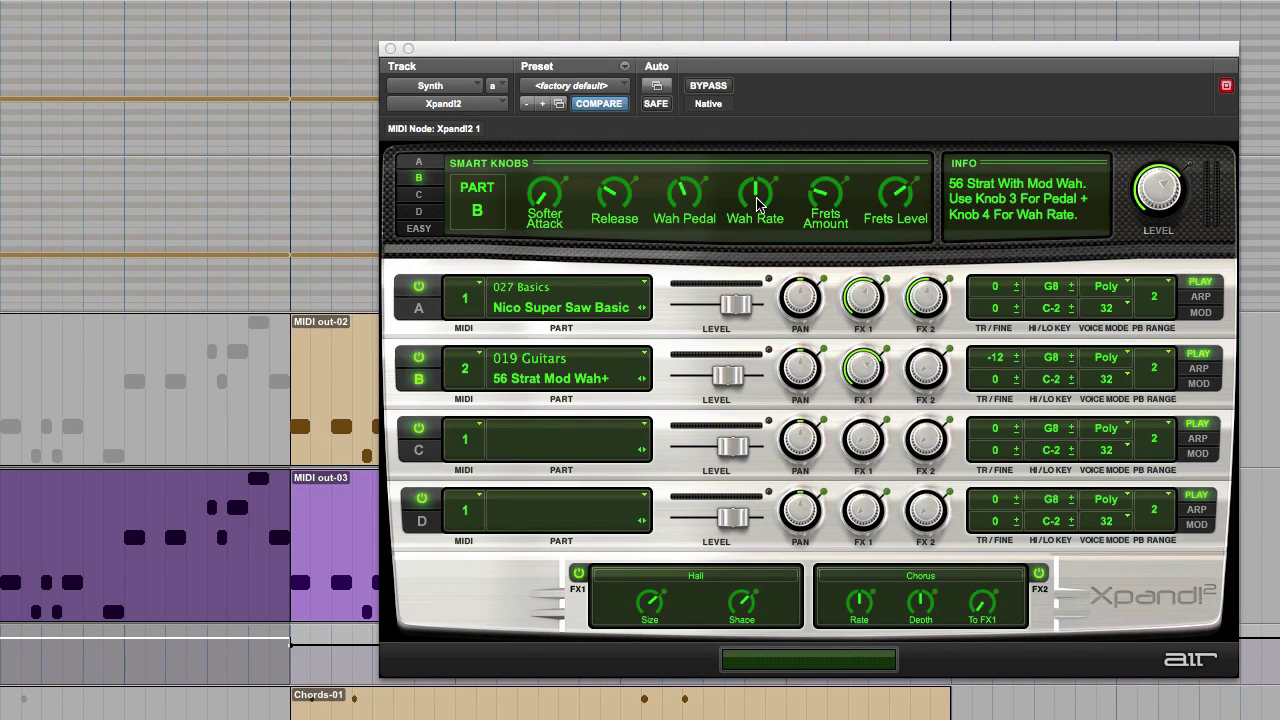
# - Set Part B's Wah Pedal to 47%, Wah Rate to about 24%, and Hall FX1 send near +2.3 dB
pyautogui.moveTo(684, 200)
pyautogui.mouseDown()
pyautogui.moveTo(670, 228)
pyautogui.moveTo(678, 190)
pyautogui.mouseUp()
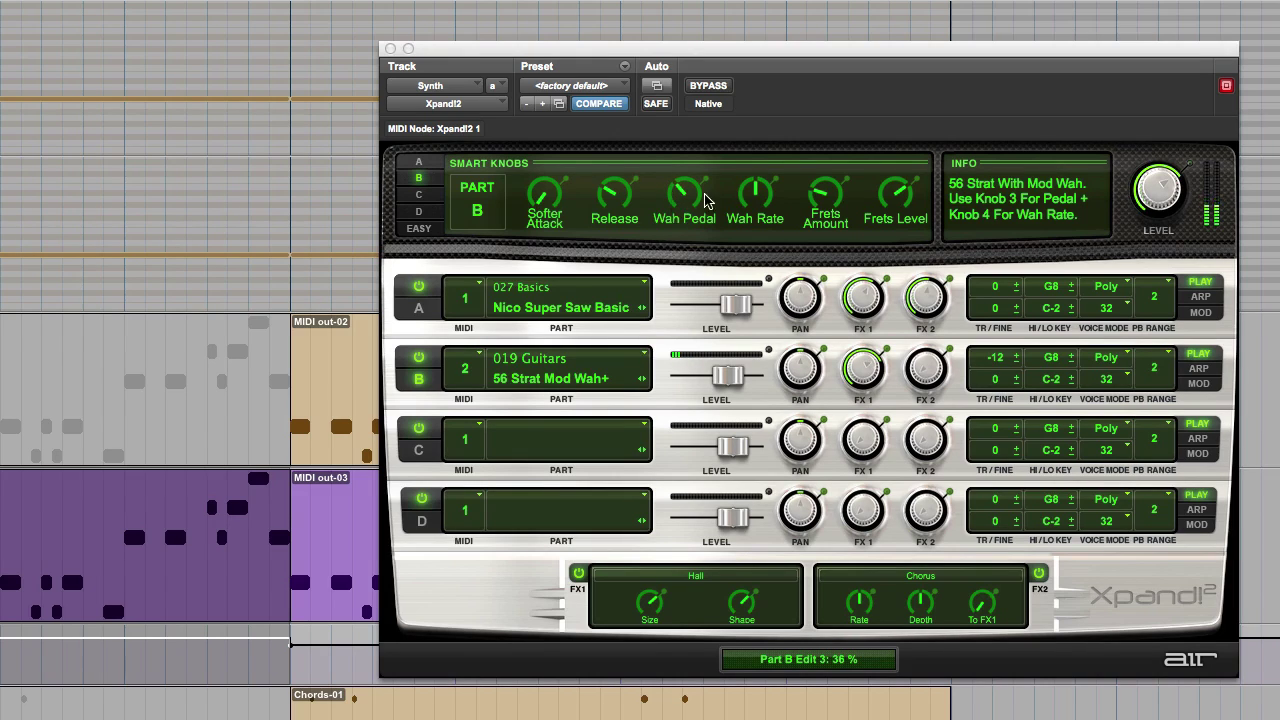
pyautogui.moveTo(755, 197); pyautogui.dragTo(716, 272)
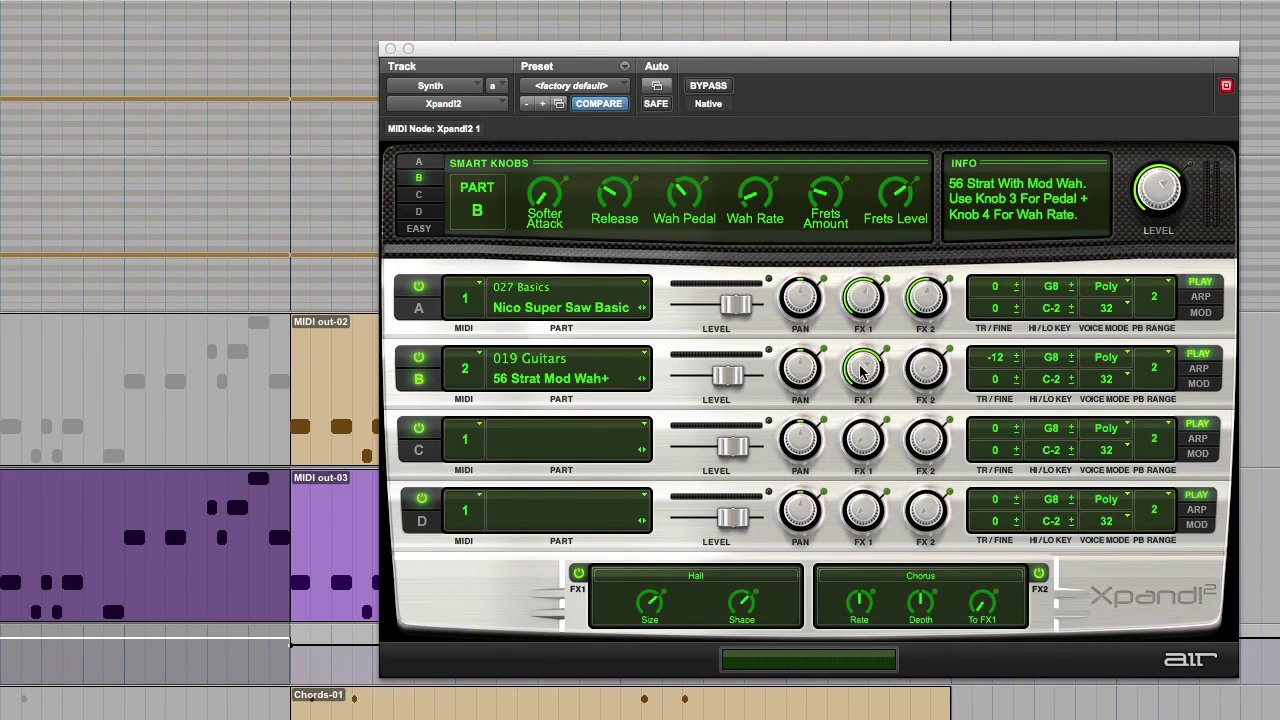
pyautogui.moveTo(866, 371); pyautogui.dragTo(845, 354)
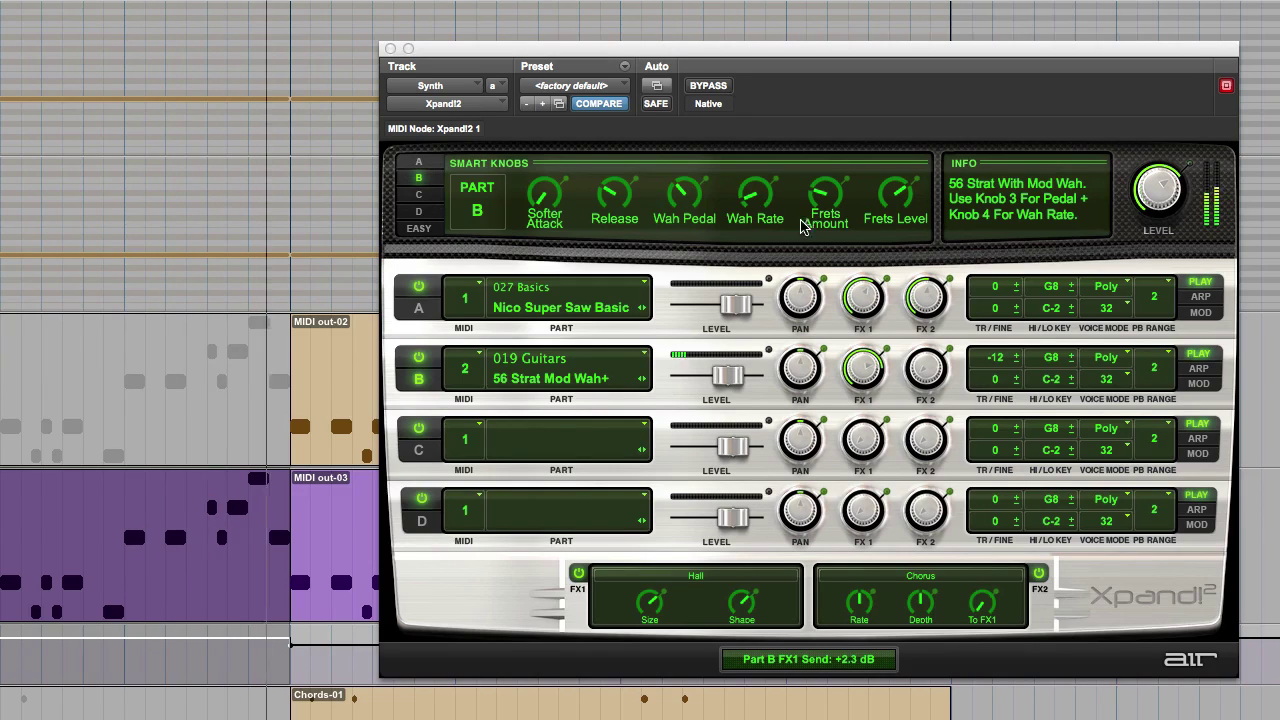
pyautogui.moveTo(759, 163); pyautogui.dragTo(702, 167)
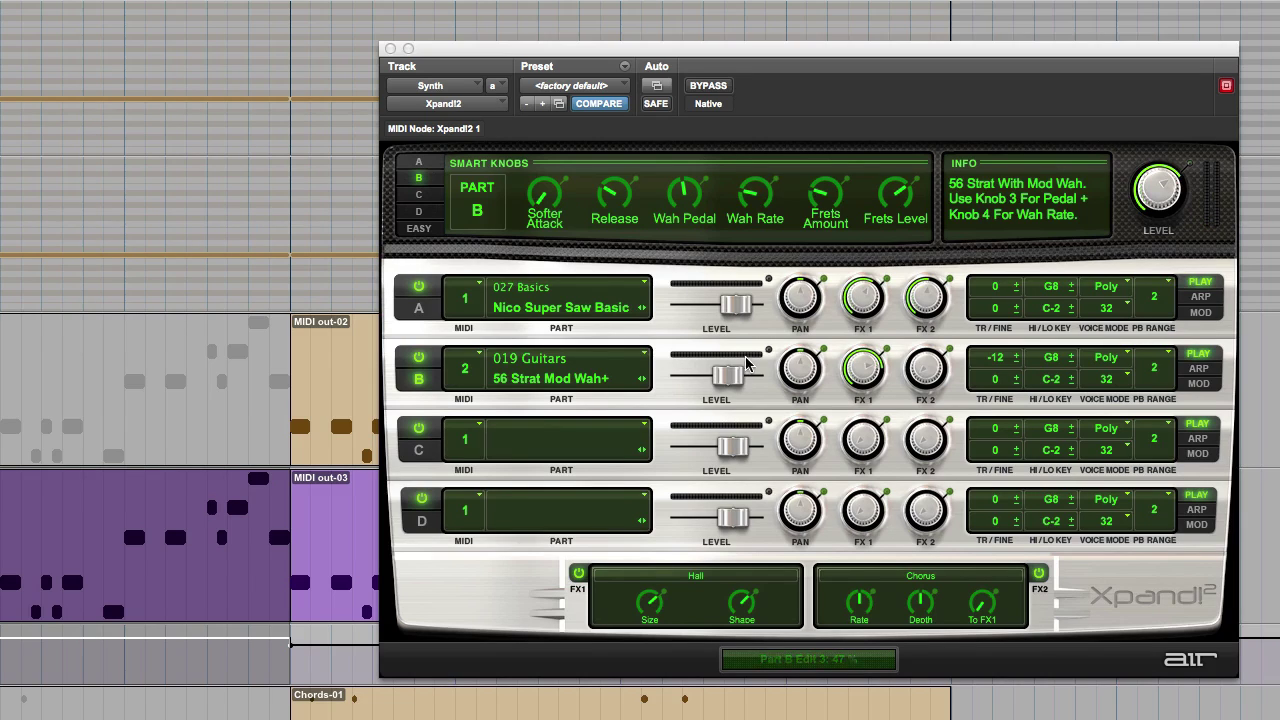
# - Step Part B's patch past Muted Electric+ back to Jazz Gtr Hi Velo Bends
pyautogui.click(643, 378)
pyautogui.click(643, 378)
pyautogui.click(643, 378)
pyautogui.click(643, 378)
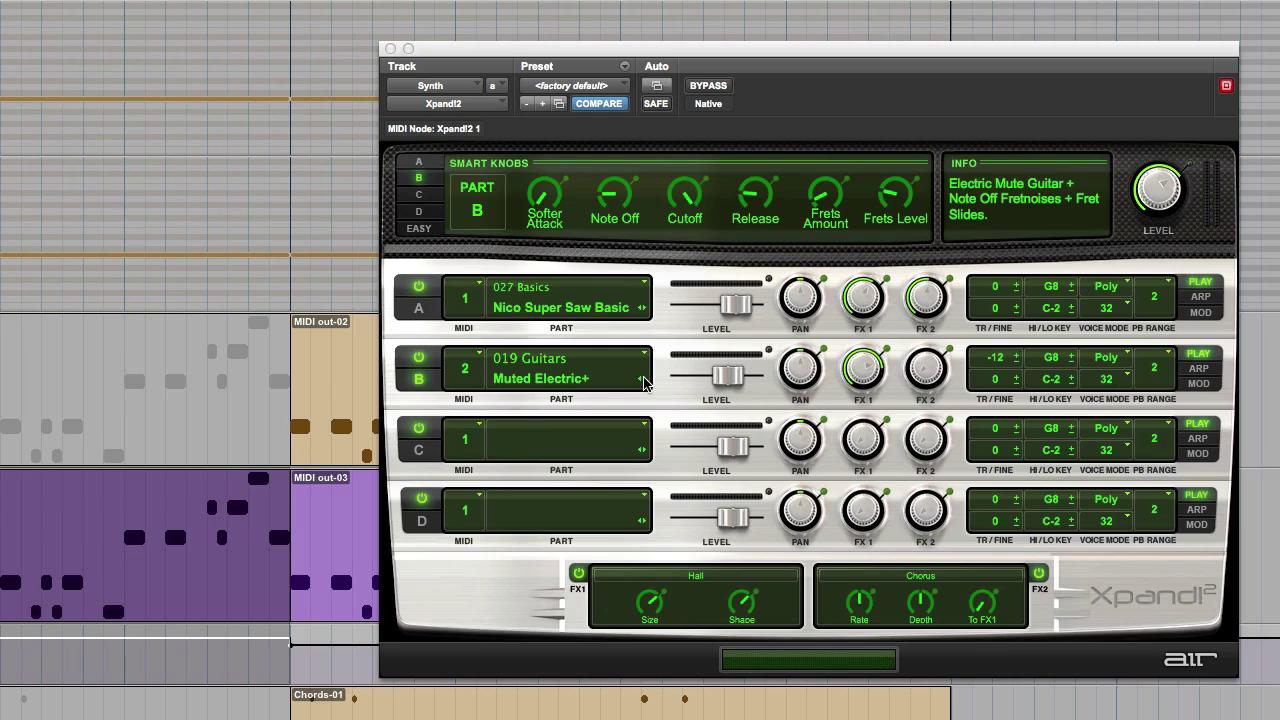
pyautogui.click(643, 378)
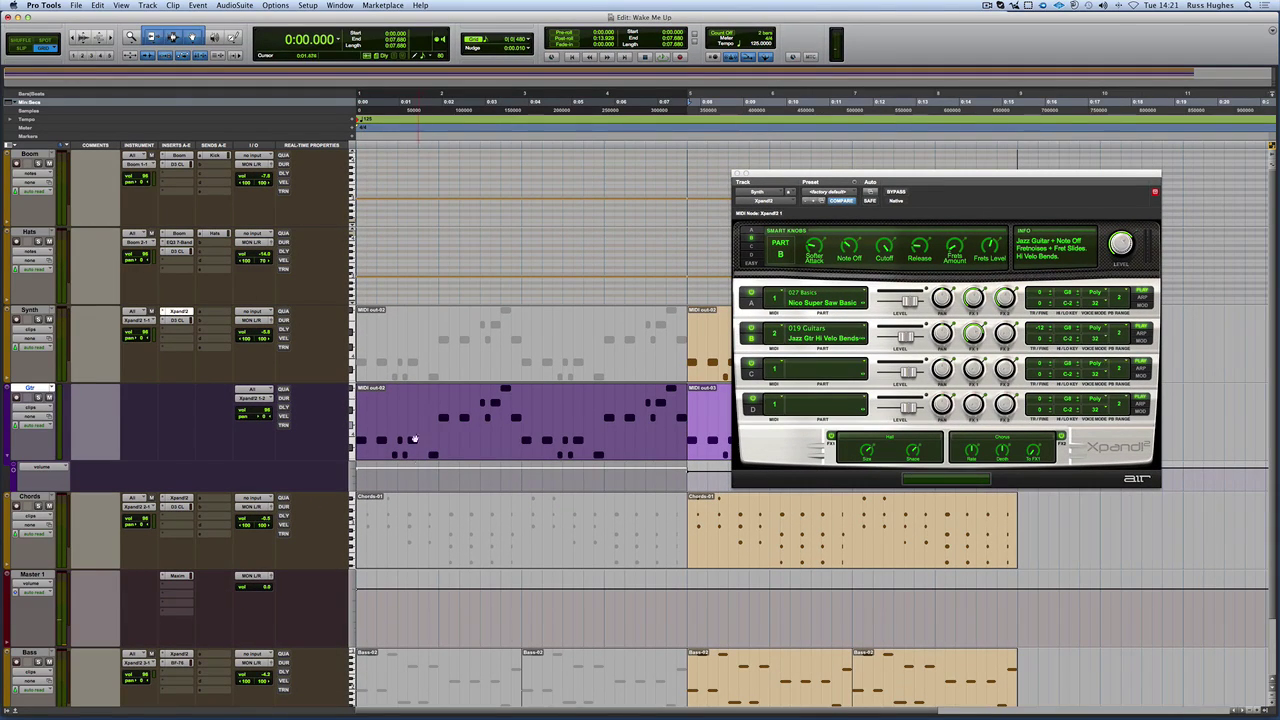
# - Play the Synth track through its Kick-keyed Dyn3 compressor to hear the pumping, then close that window
pyautogui.click(180, 320)
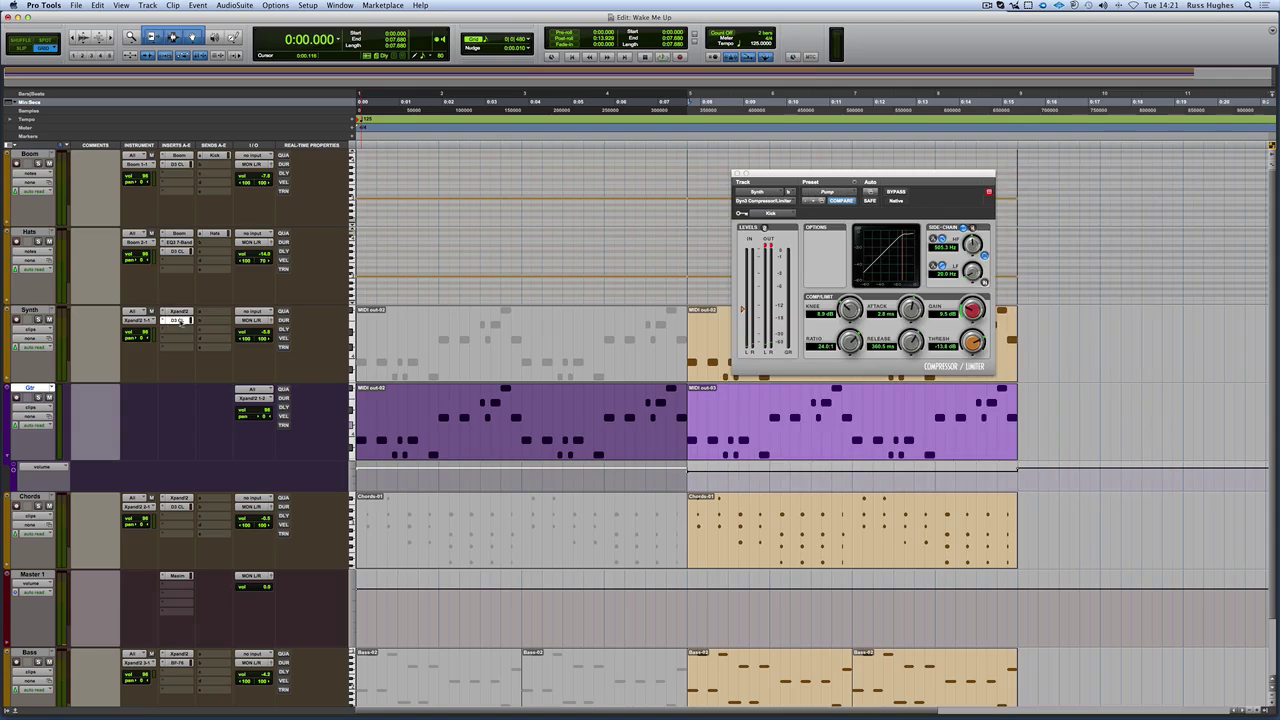
pyautogui.press('space')
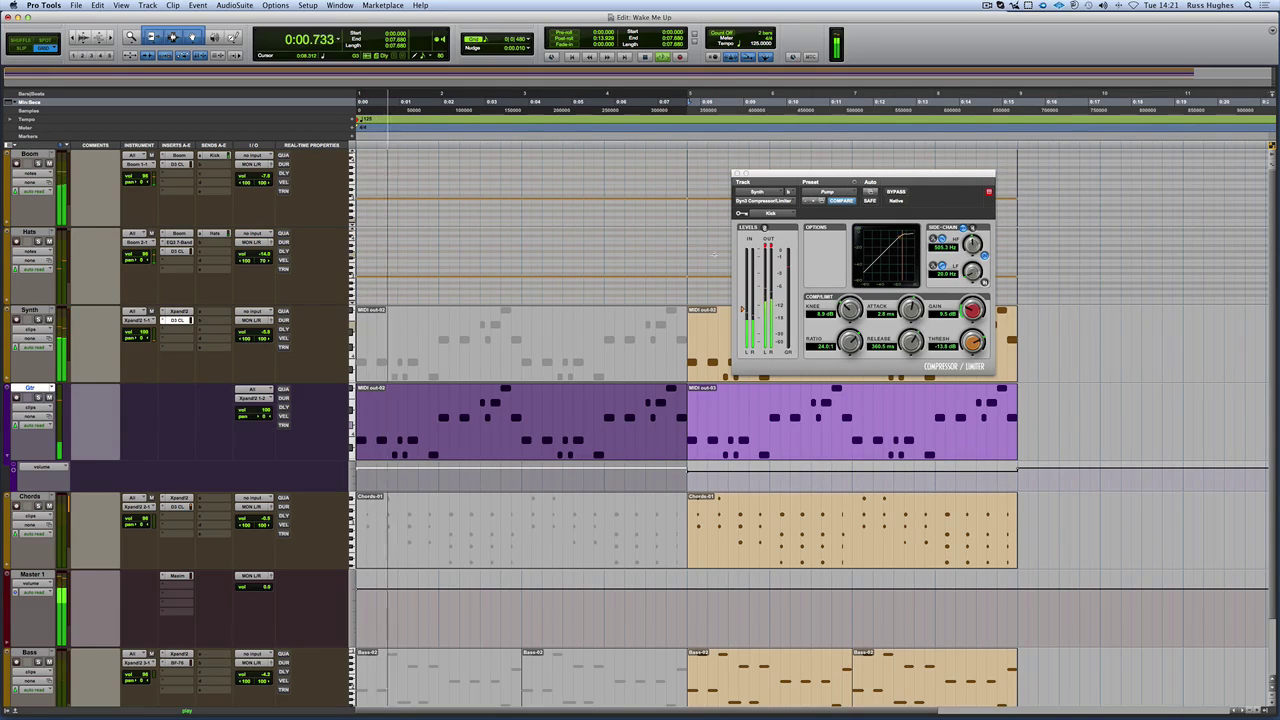
pyautogui.press('space')
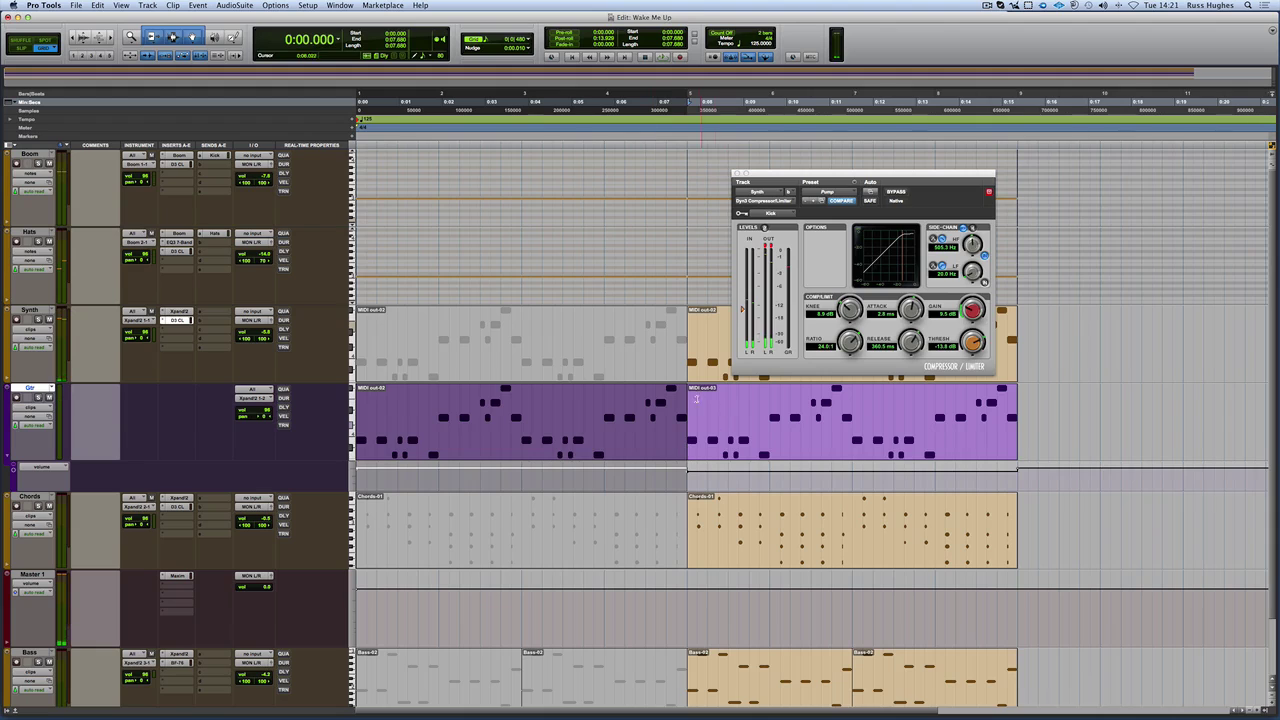
pyautogui.click(690, 429)
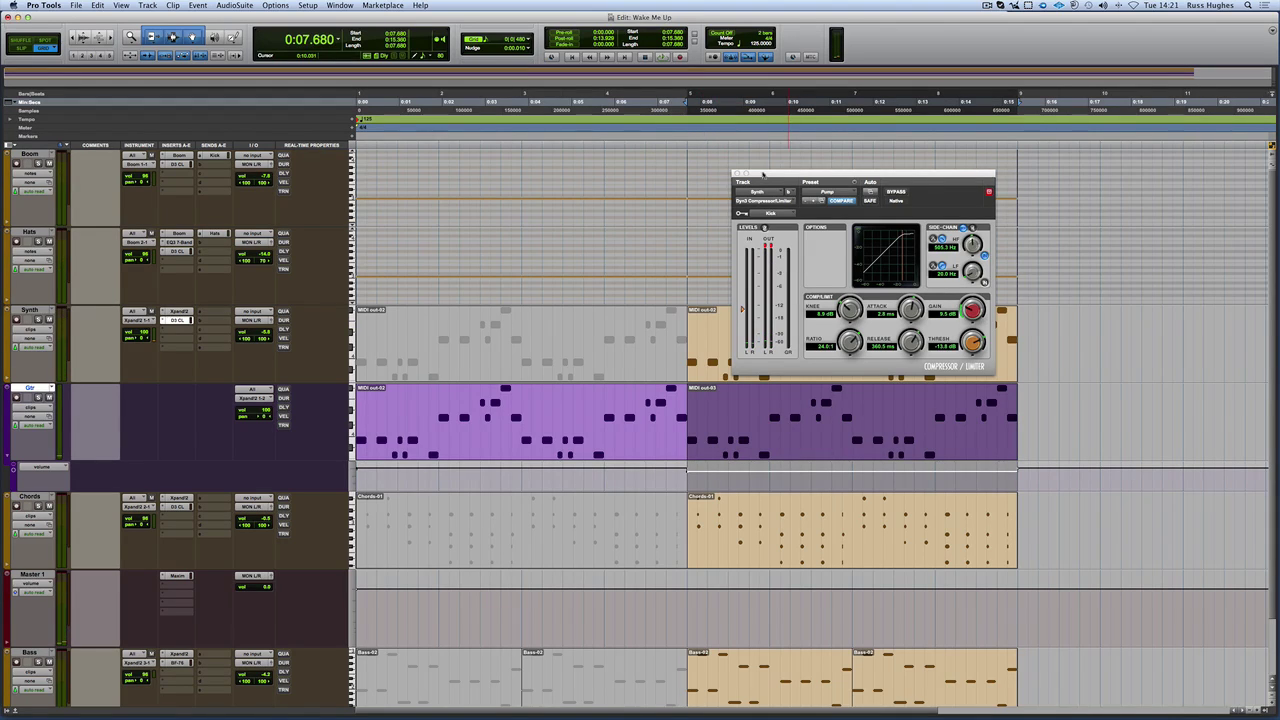
pyautogui.moveTo(763, 174); pyautogui.dragTo(987, 163)
pyautogui.click(965, 163)
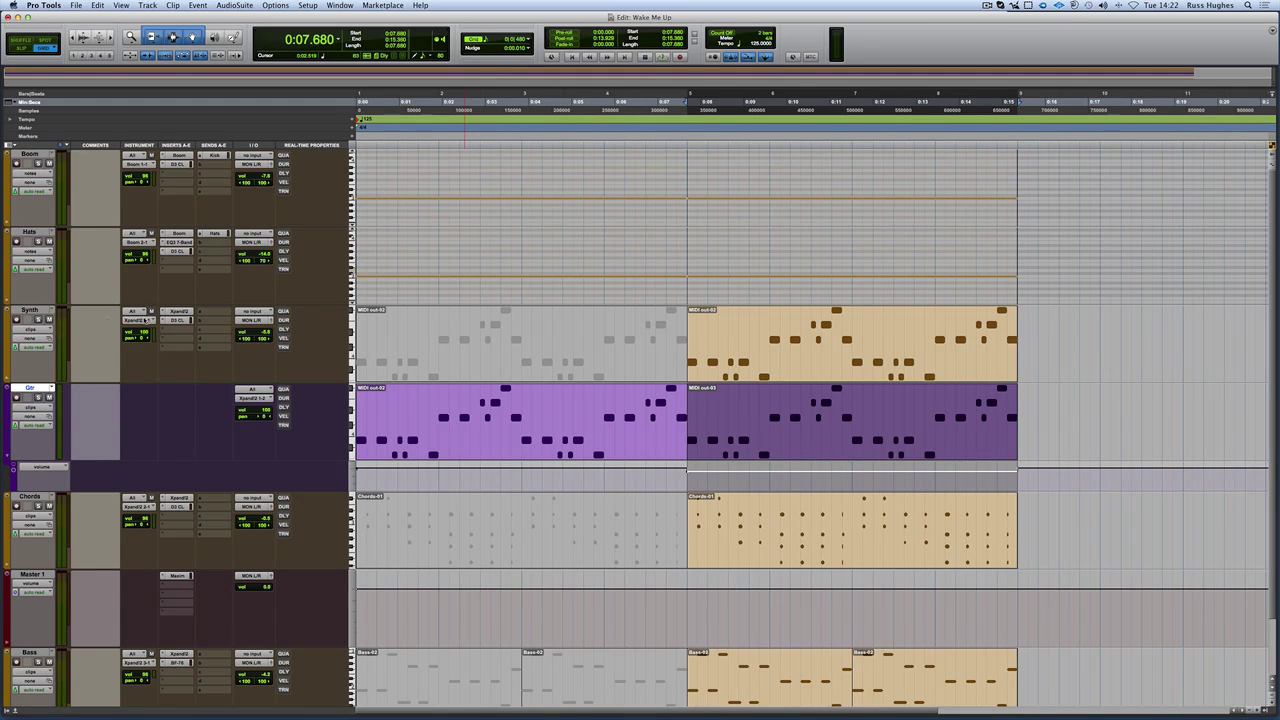
# - Select the Synth track, reopen Xpand2, play it, and show Part A's Super Saw smart knobs
pyautogui.click(36, 313)
pyautogui.click(178, 312)
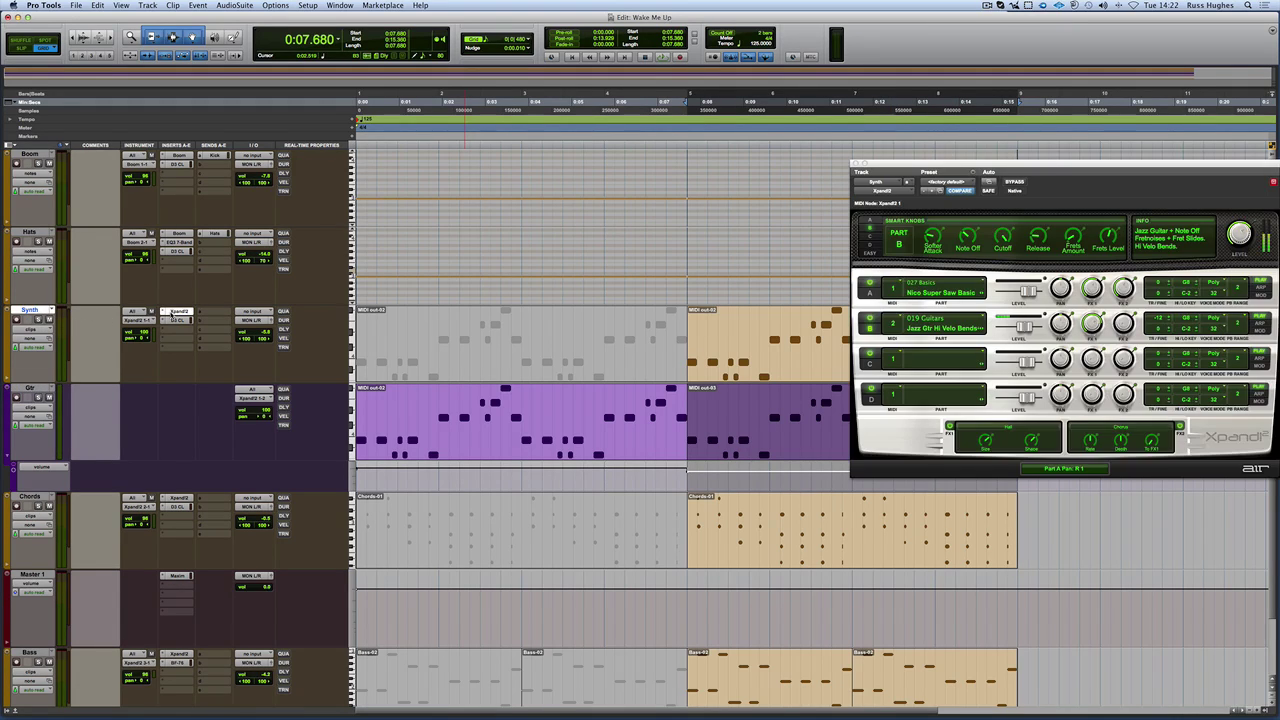
pyautogui.press('space')
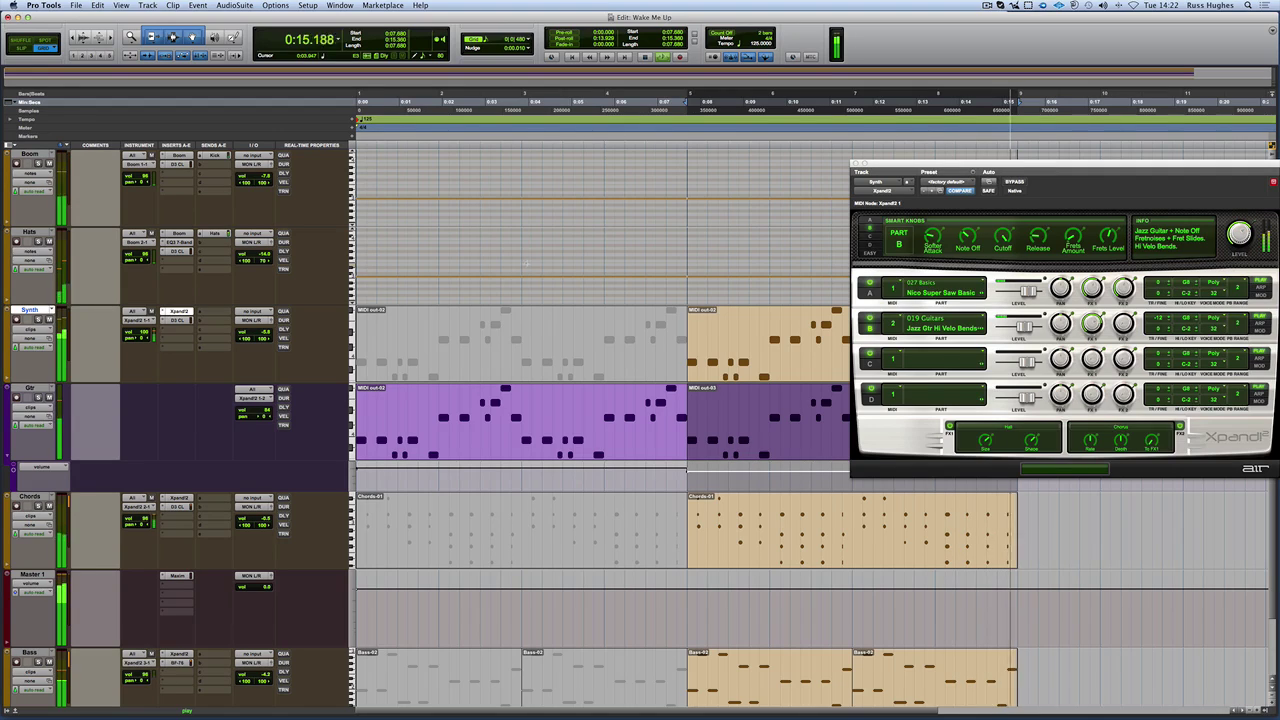
pyautogui.press('space')
pyautogui.click(868, 220)
pyautogui.moveTo(950, 163); pyautogui.dragTo(363, 85)
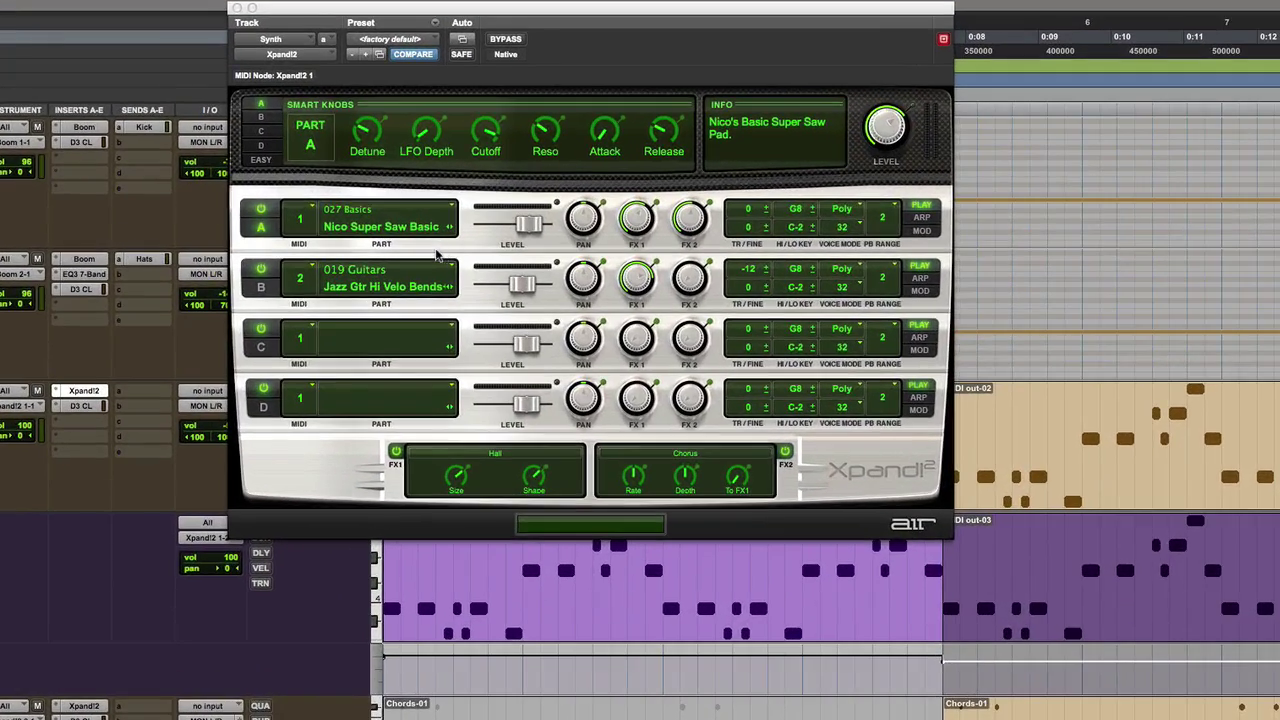
# - Browse Part A's preset categories but keep Nico Super Saw Basic, then start playback
pyautogui.click(442, 218)
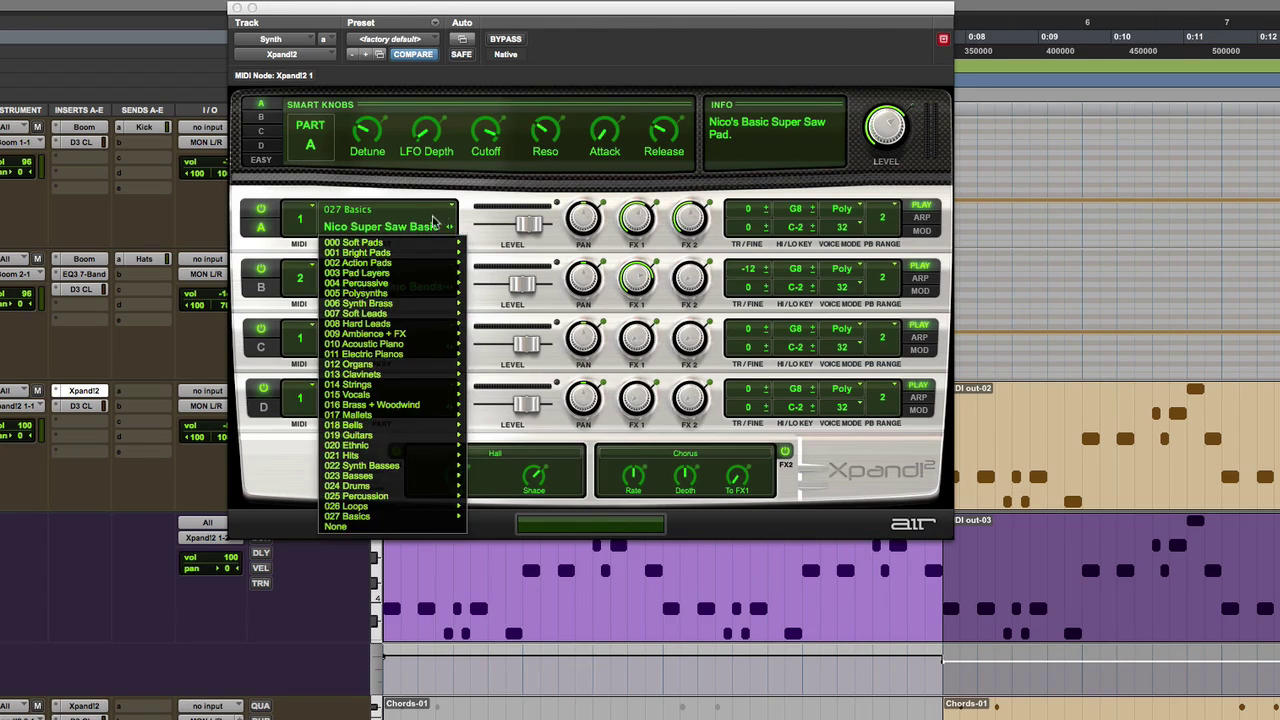
pyautogui.moveTo(398, 476)
pyautogui.moveTo(389, 518)
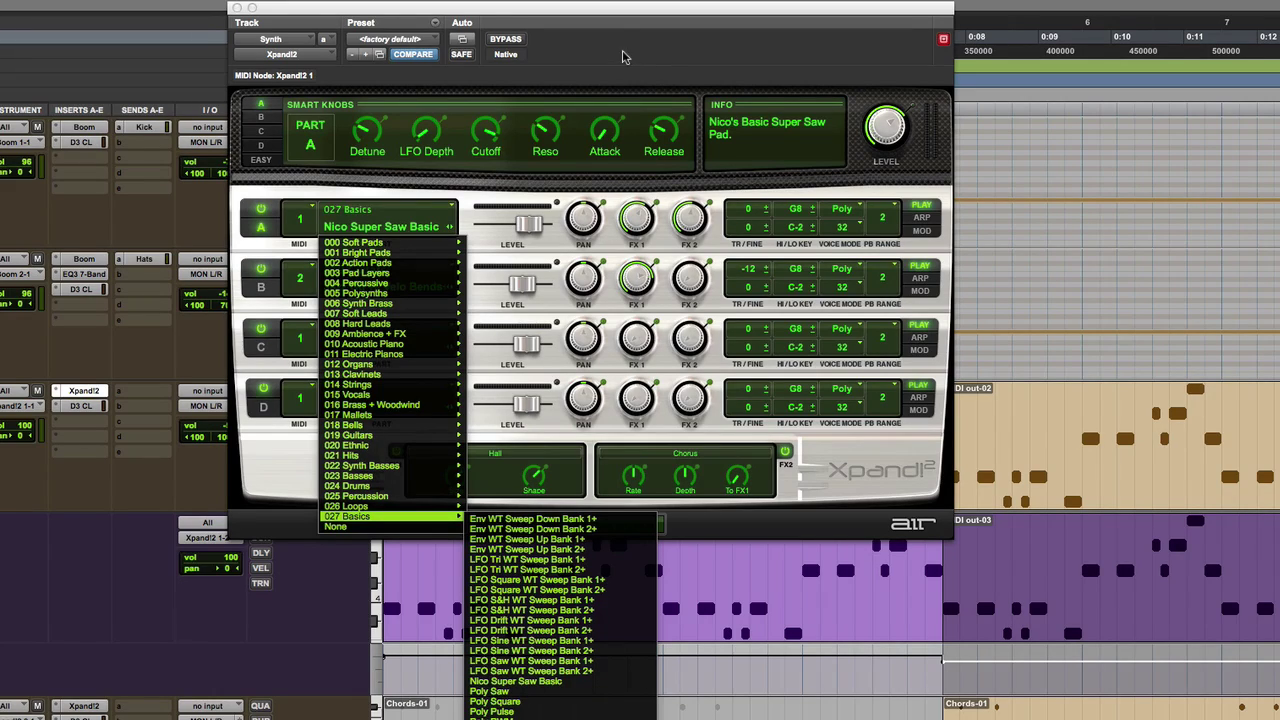
pyautogui.click(338, 215)
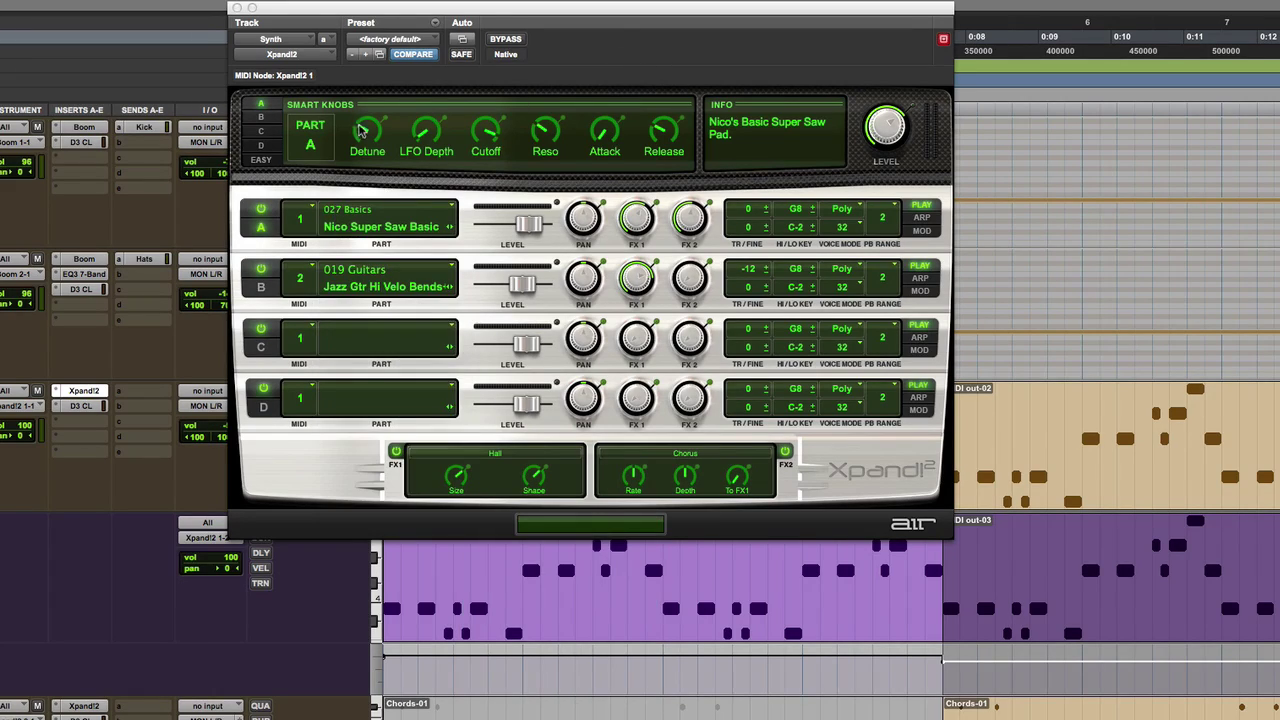
pyautogui.press('space')
# - Switch off Part B's guitar part and replay to hear only the saw pad
pyautogui.click(261, 268)
pyautogui.press('space')
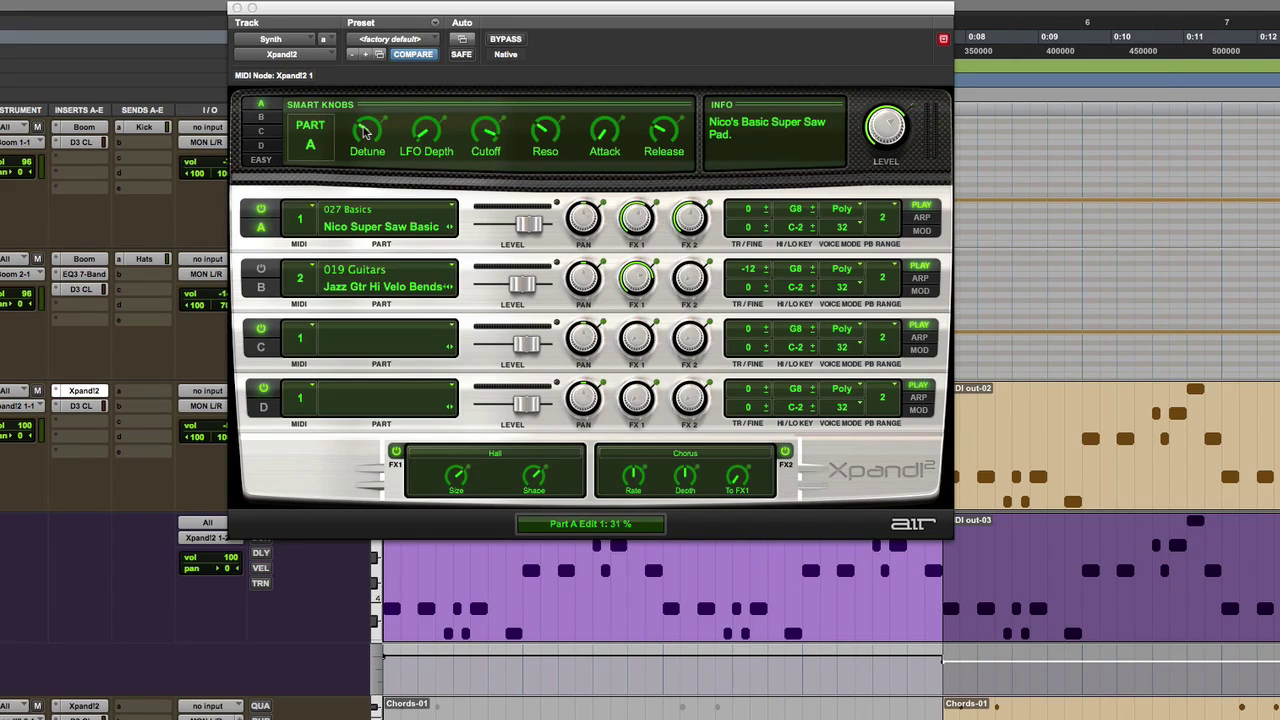
pyautogui.press('space')
# - Disable Xpand2's FX2 Chorus, select the Synth track's compressor insert, and nudge the Synth volume during playback
pyautogui.click(785, 452)
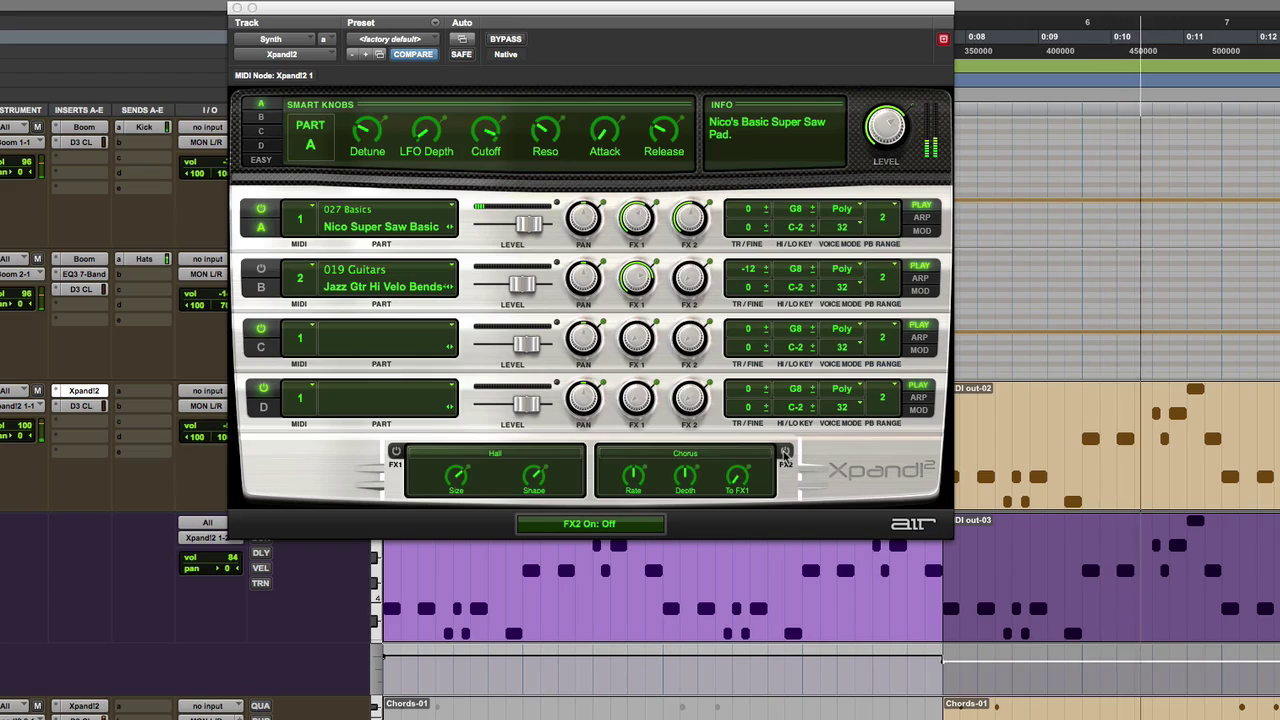
pyautogui.press('space')
pyautogui.click(85, 407)
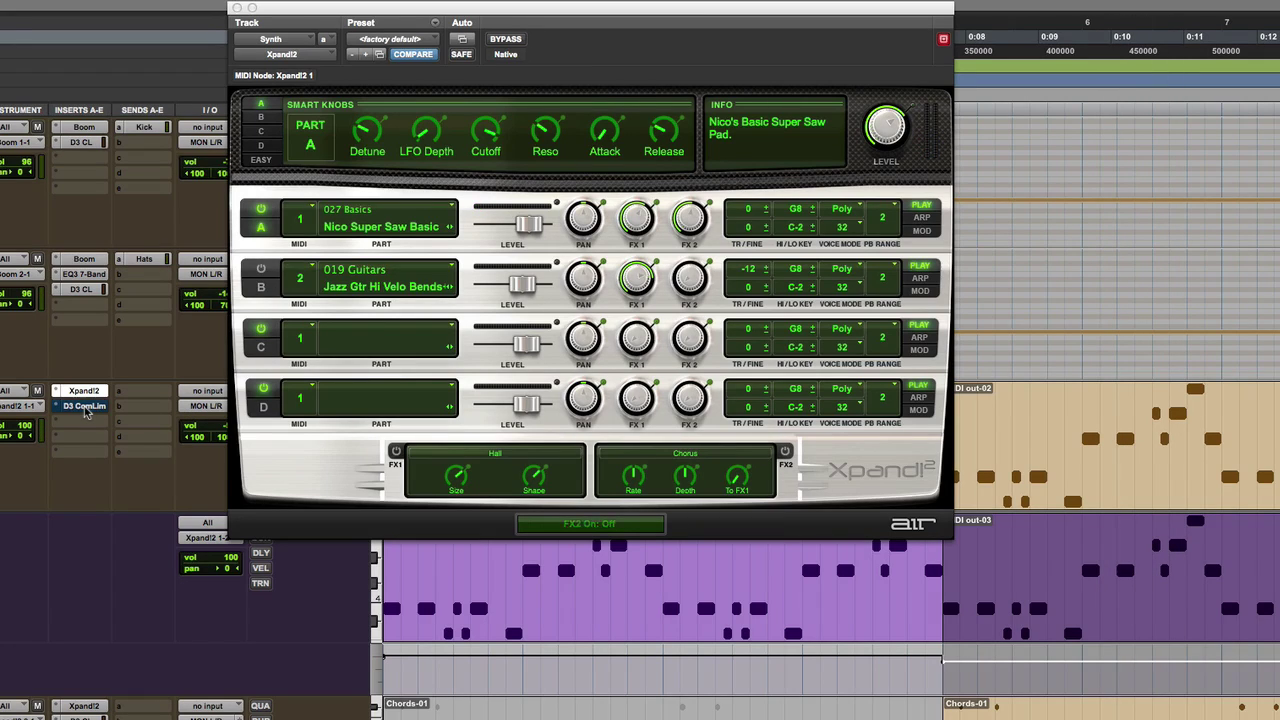
pyautogui.press('space')
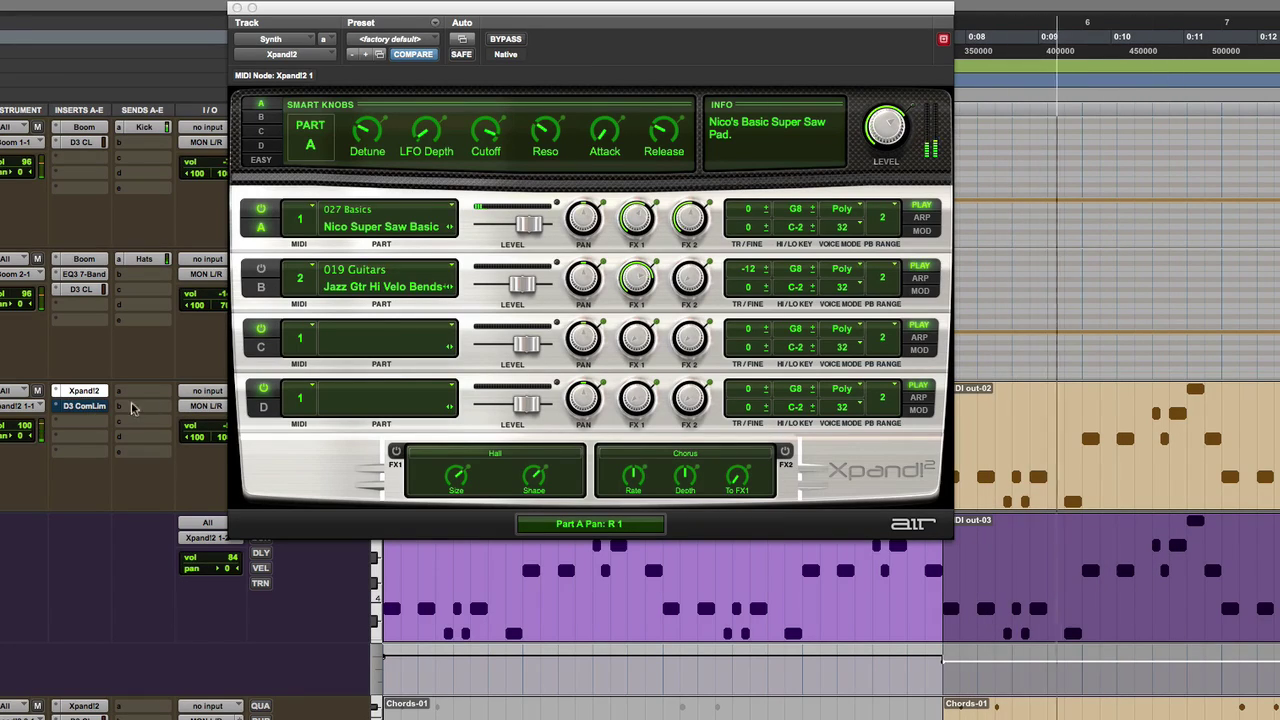
pyautogui.moveTo(222, 426); pyautogui.dragTo(225, 420)
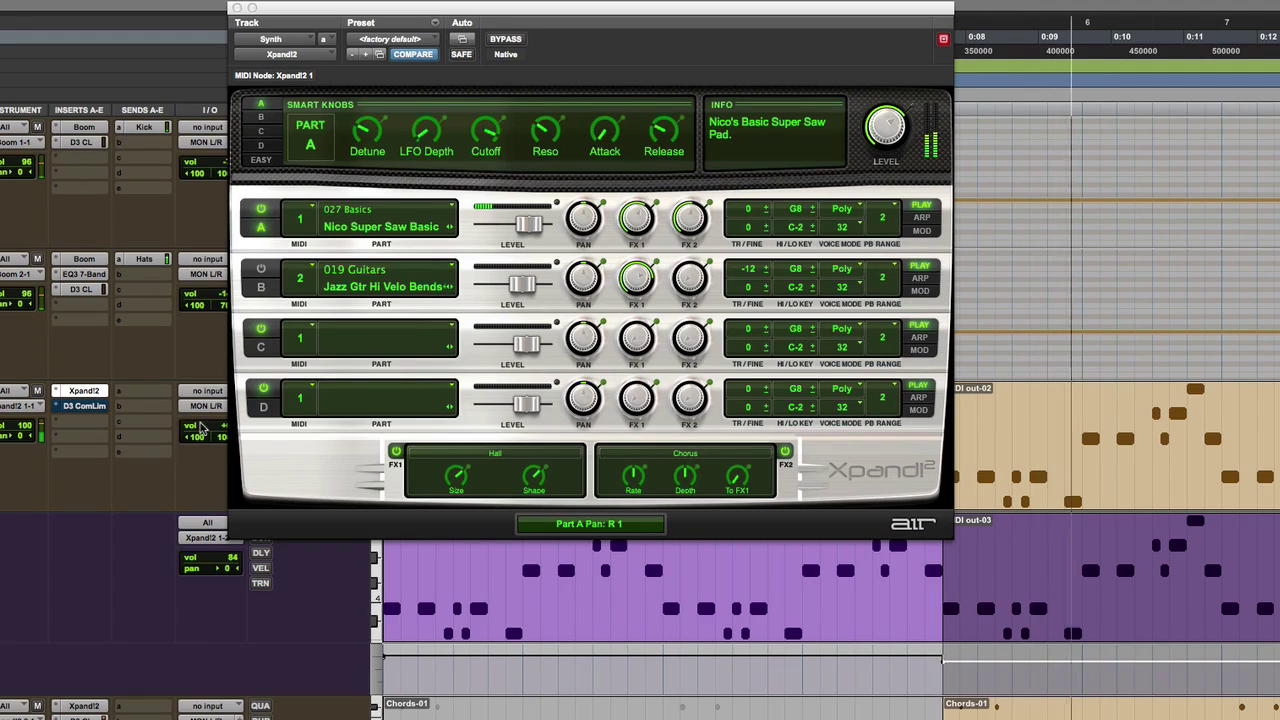
# - Reopen the Synth track's Dyn3 compressor on the Pump preset and play to hear it
pyautogui.press('space')
pyautogui.click(84, 406)
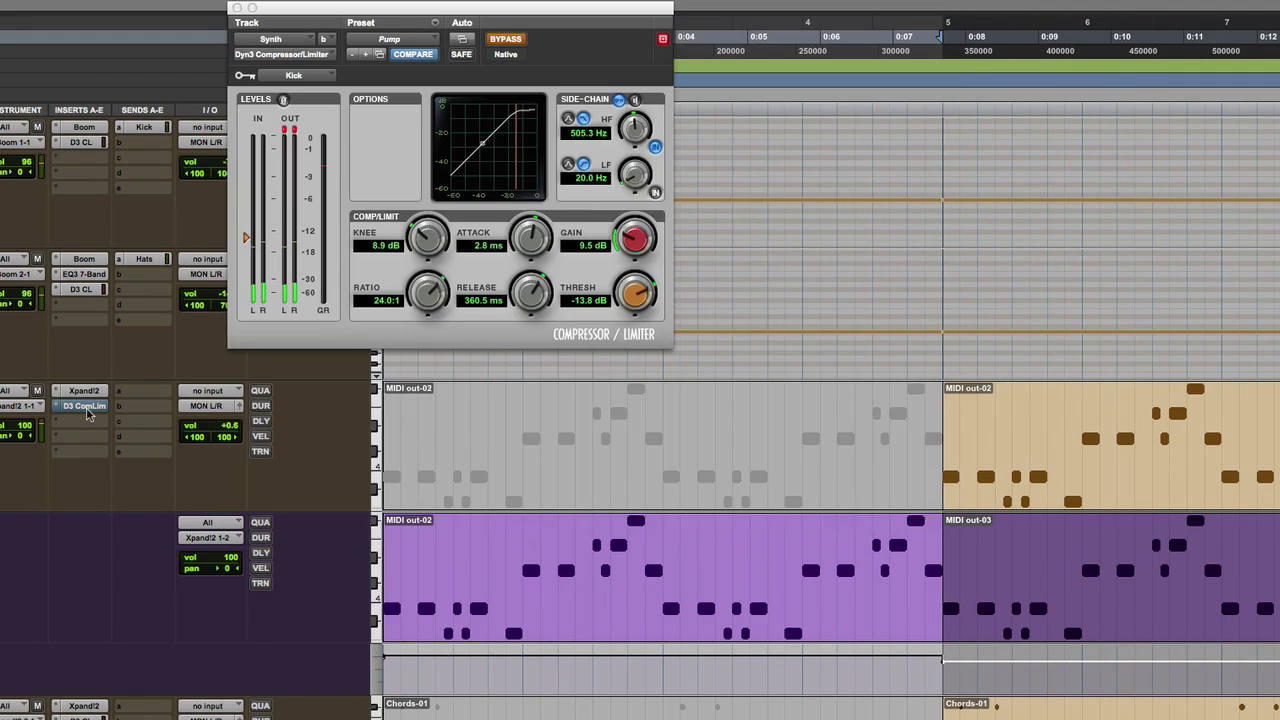
pyautogui.moveTo(507, 10); pyautogui.dragTo(890, 22)
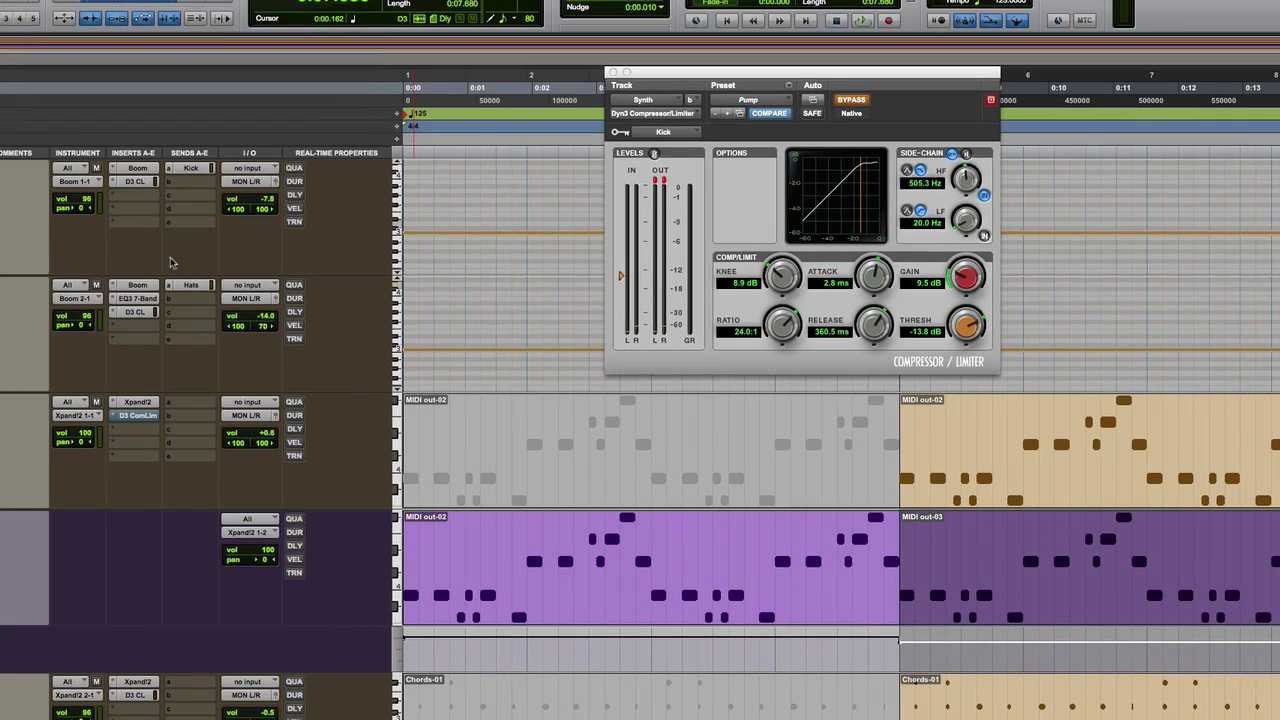
pyautogui.press('space')
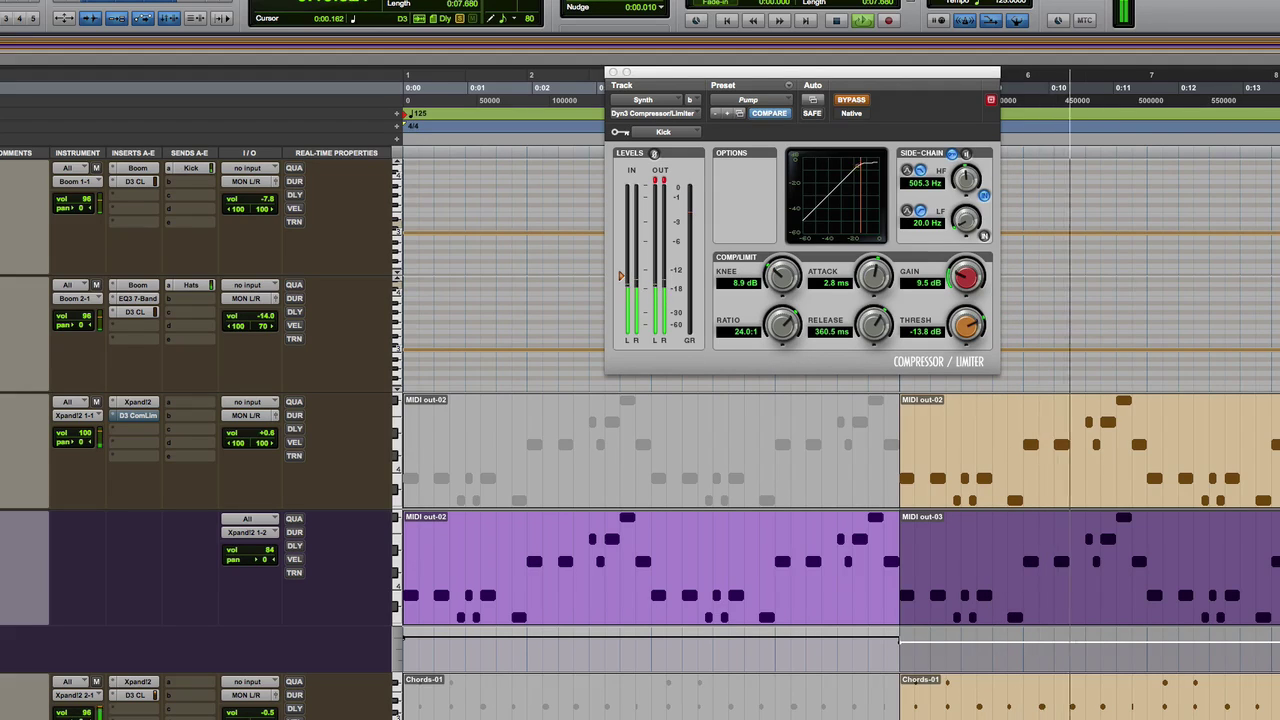
# - Open the Boom track's Kick send fader and route the send to the Kick (Mono) bus
pyautogui.click(191, 169)
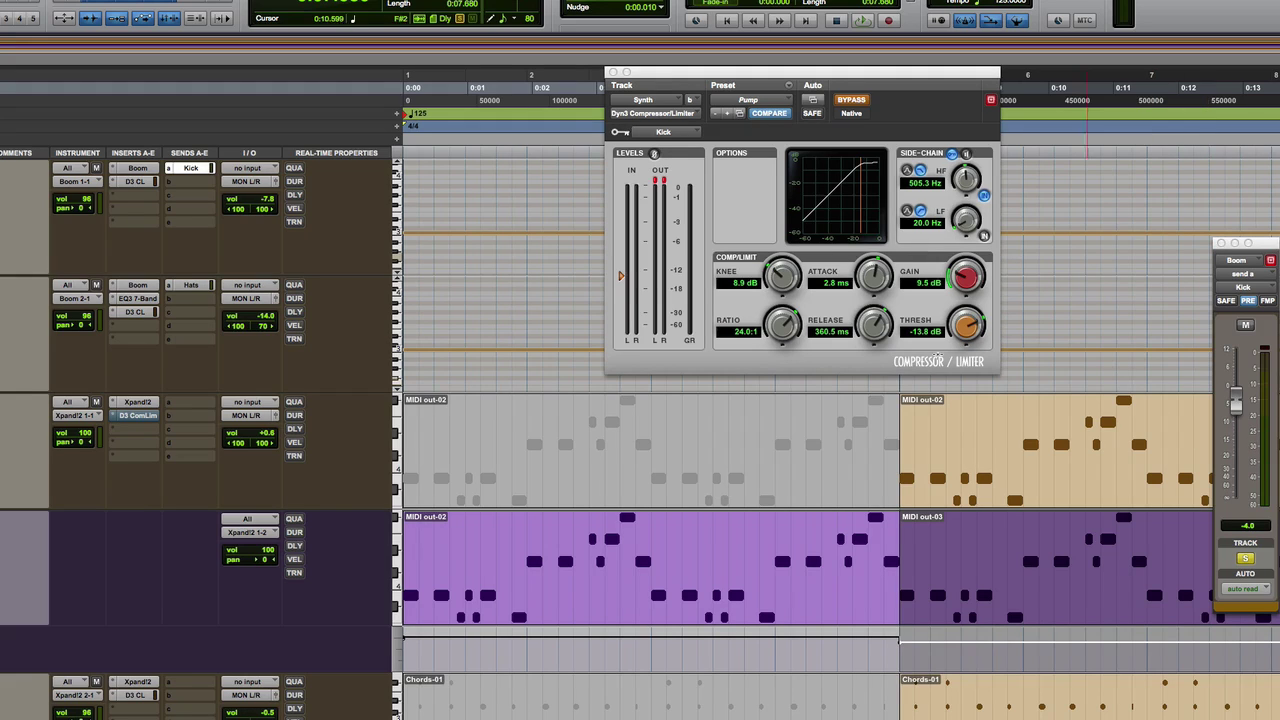
pyautogui.click(170, 172)
pyautogui.moveTo(205, 181)
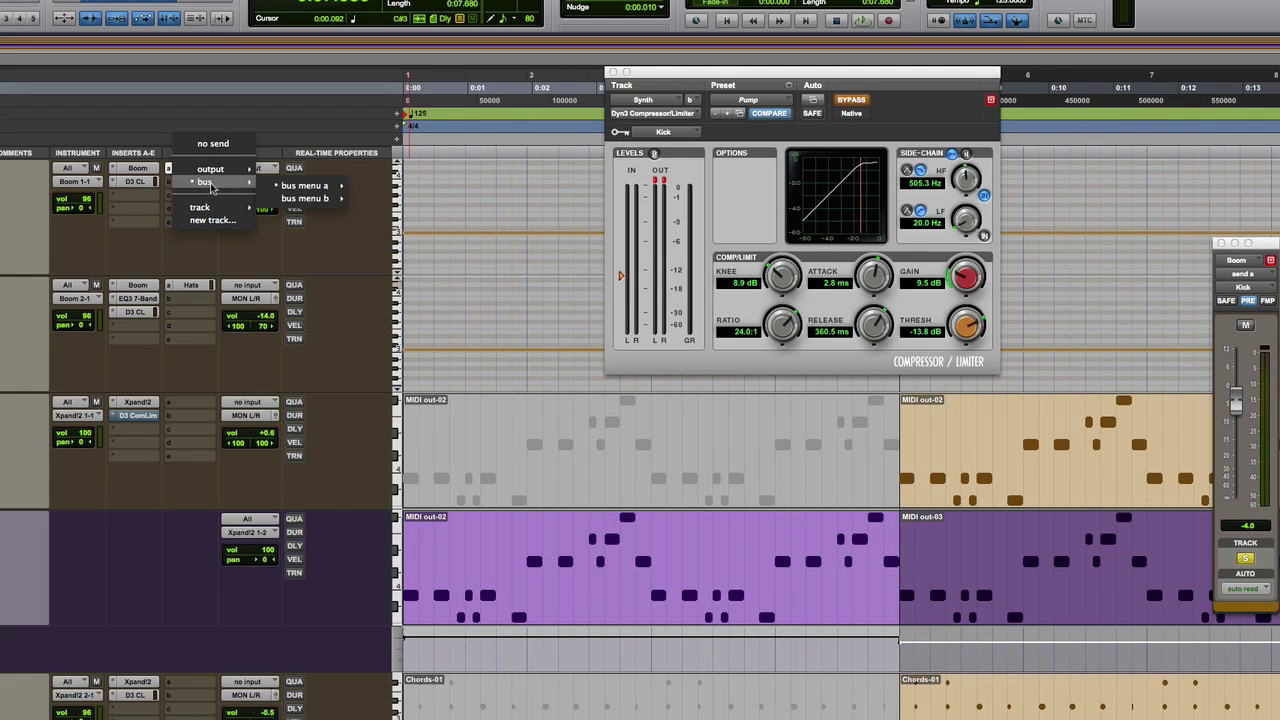
pyautogui.moveTo(329, 188)
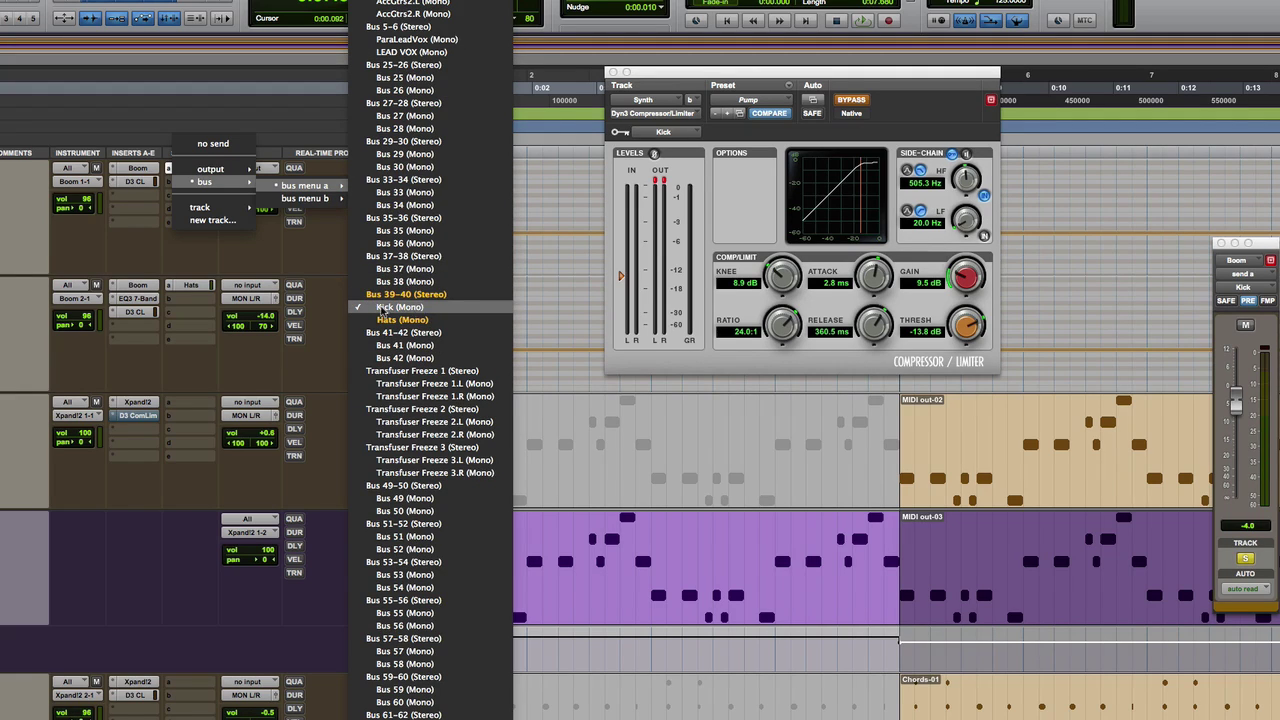
pyautogui.click(352, 306)
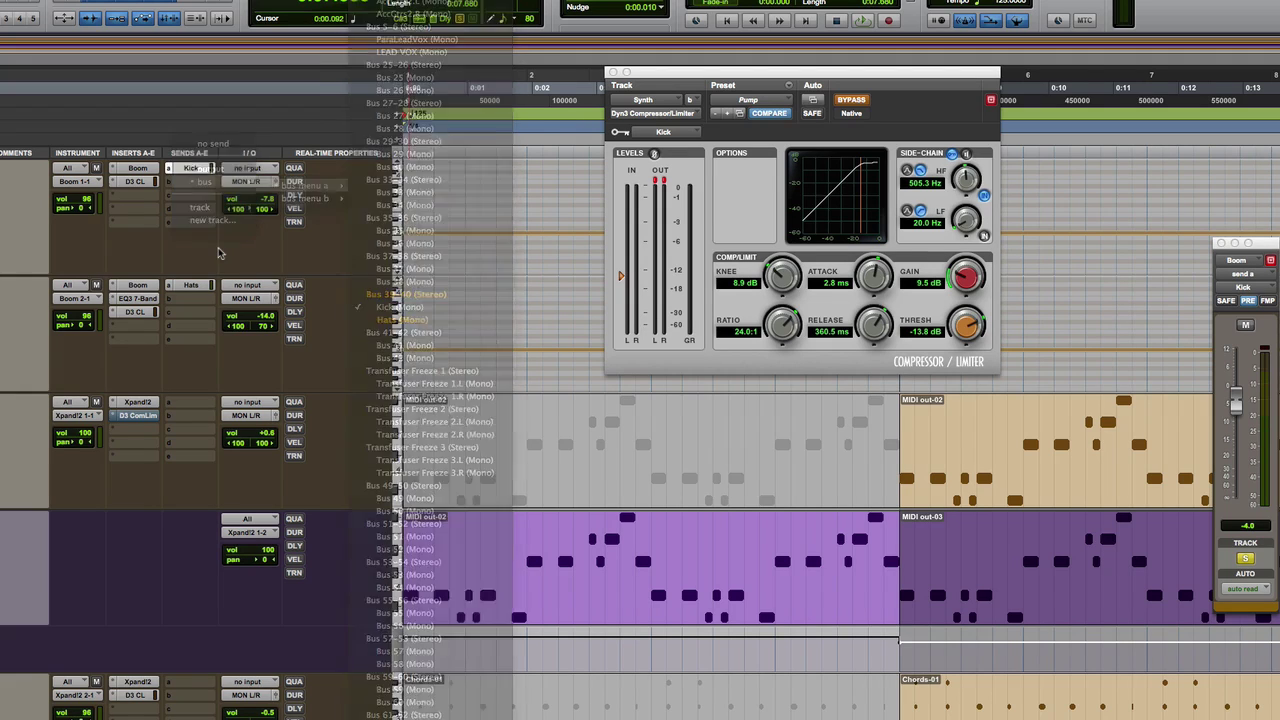
# - Confirm the Dyn3 key input stays on bus Kick, then pull the Kick send fader to -∞
pyautogui.click(673, 135)
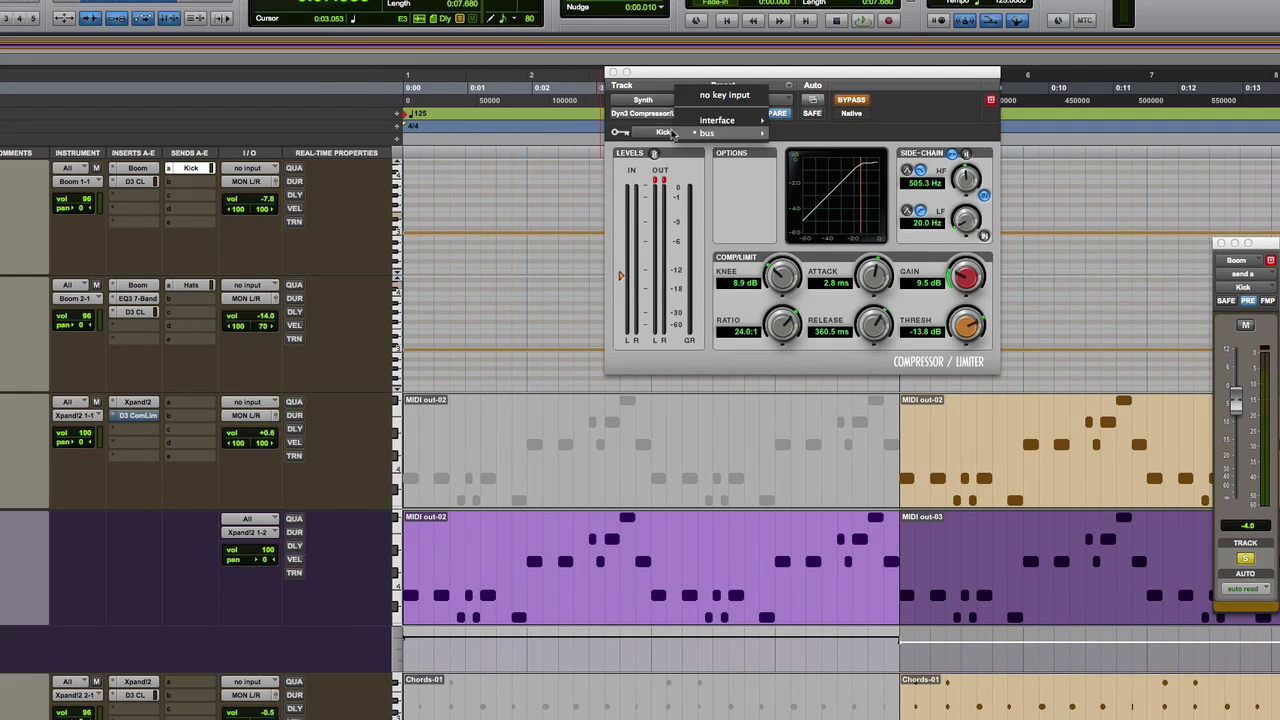
pyautogui.click(617, 137)
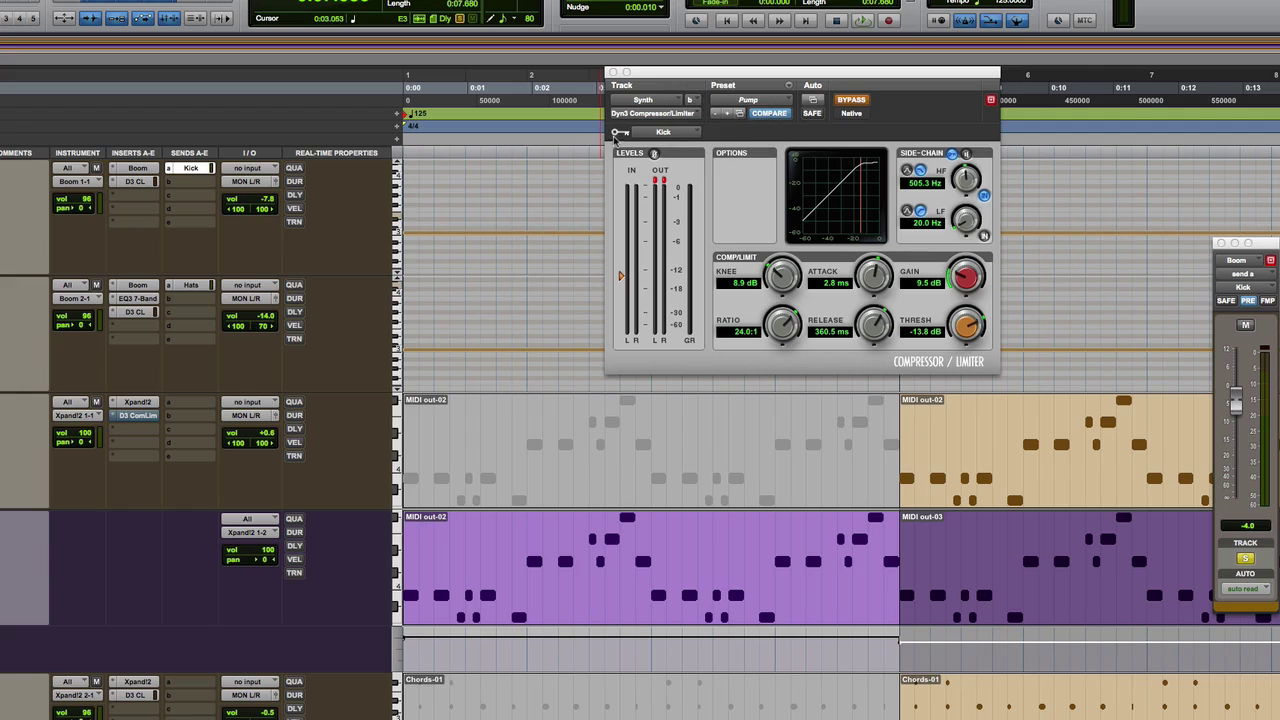
pyautogui.click(663, 133)
pyautogui.moveTo(705, 133)
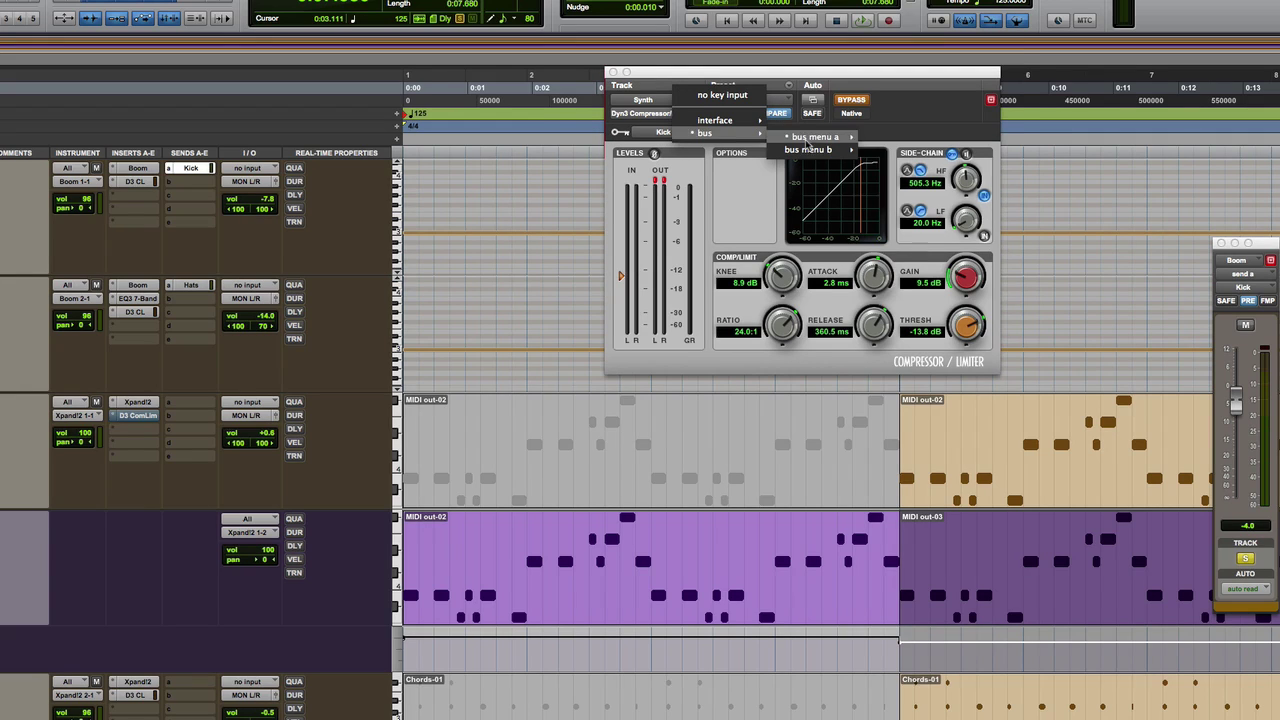
pyautogui.moveTo(812, 136)
pyautogui.click(897, 182)
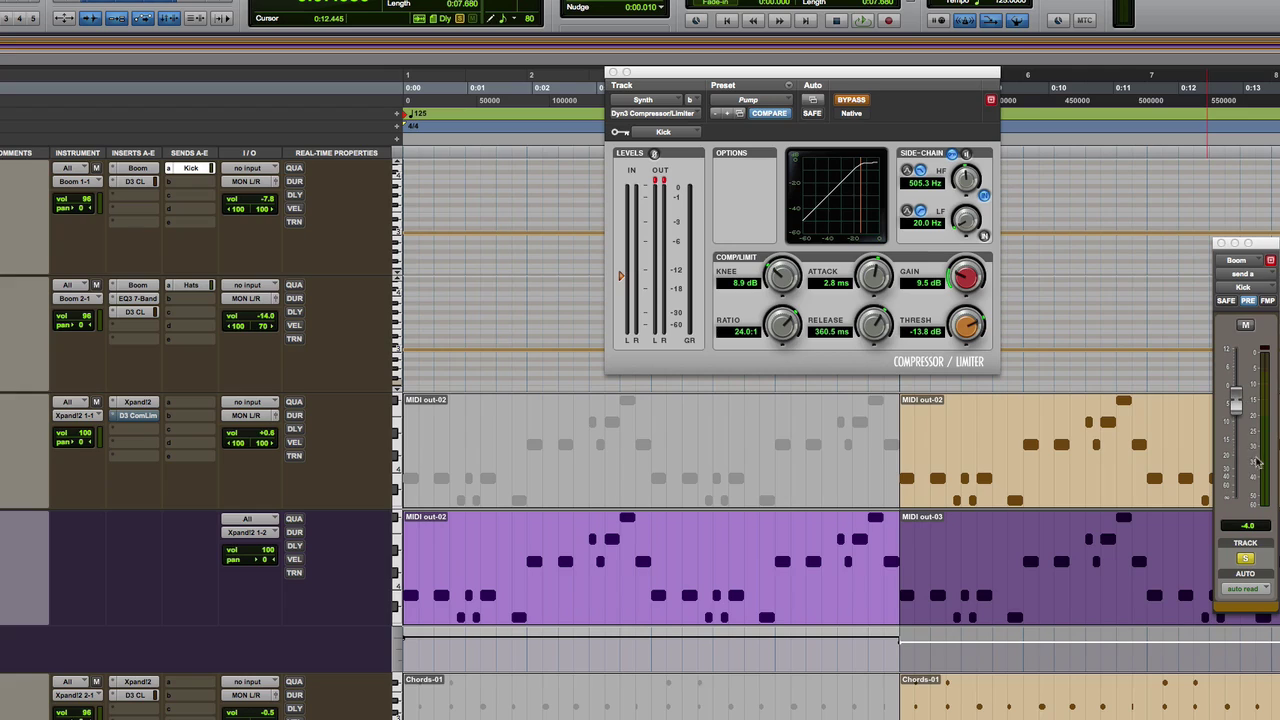
pyautogui.moveTo(1238, 402); pyautogui.dragTo(1237, 526)
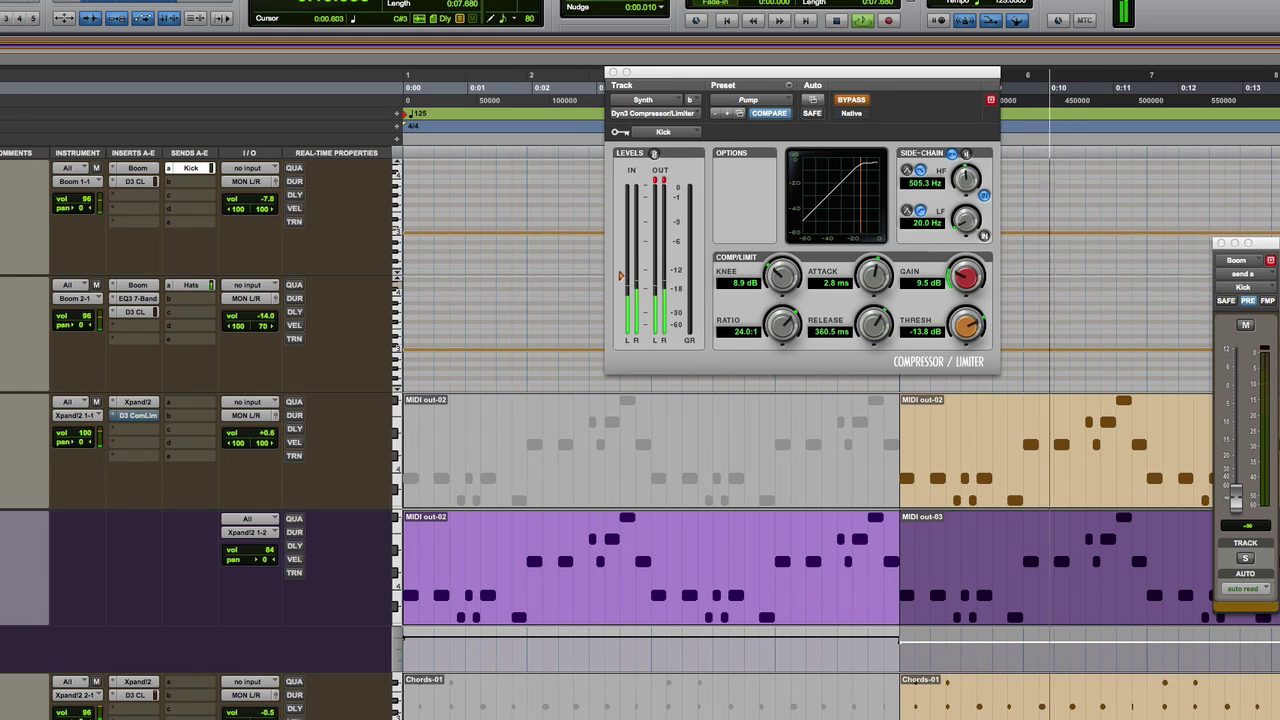
# - Turn the Synth compressor back on and restart playback
pyautogui.click(851, 104)
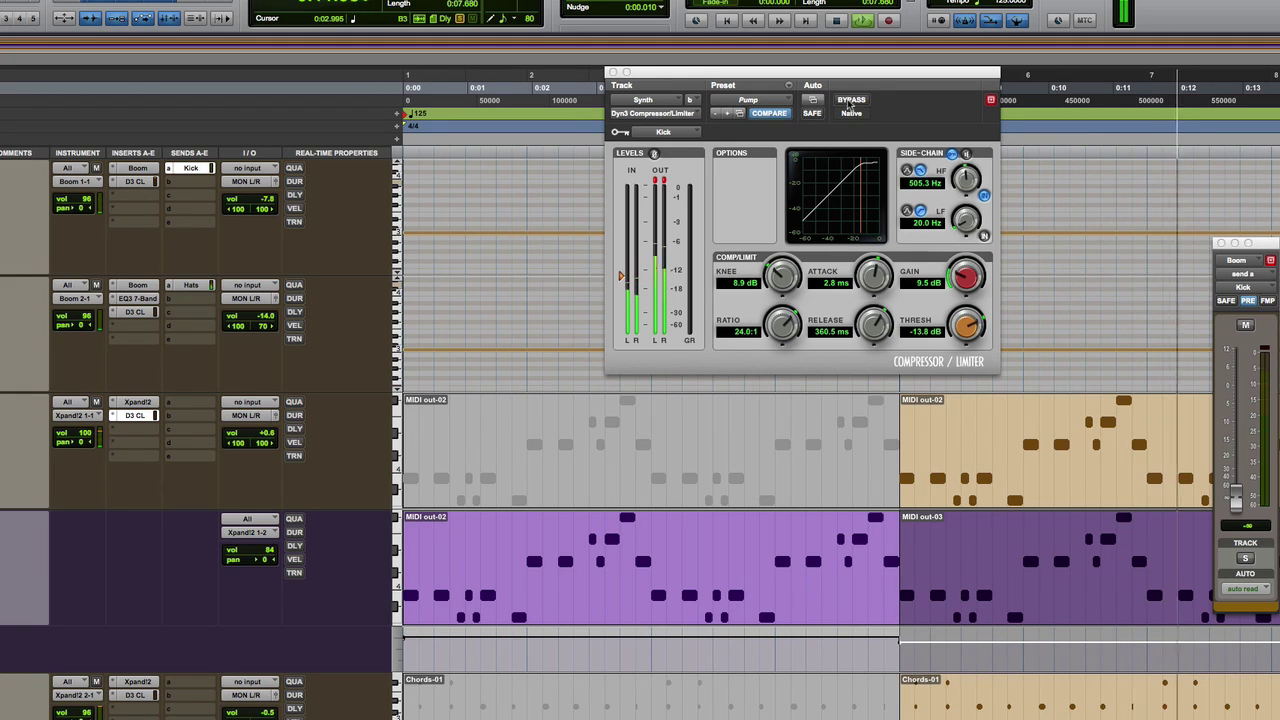
pyautogui.press('space')
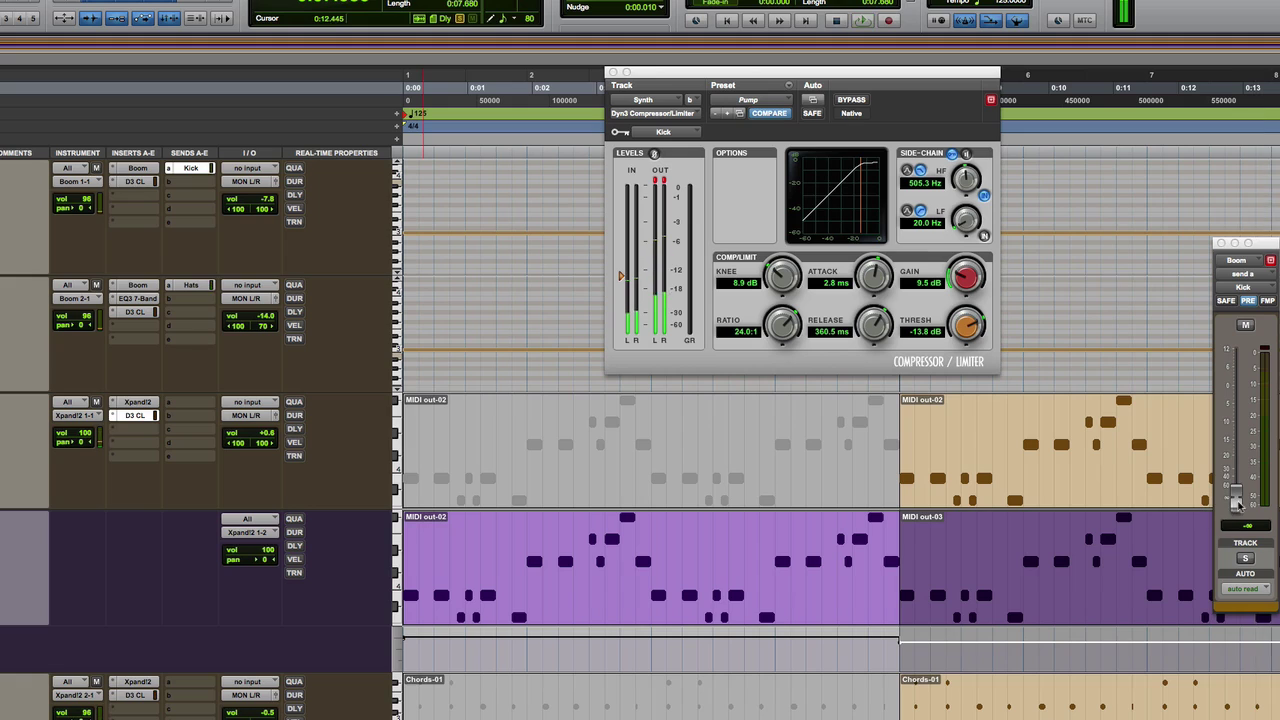
pyautogui.press('space')
# - Sweep the Boom track's Kick sidechain send while listening, settling near -5.7 dB
pyautogui.moveTo(1237, 505); pyautogui.dragTo(1234, 411)
pyautogui.press('space')
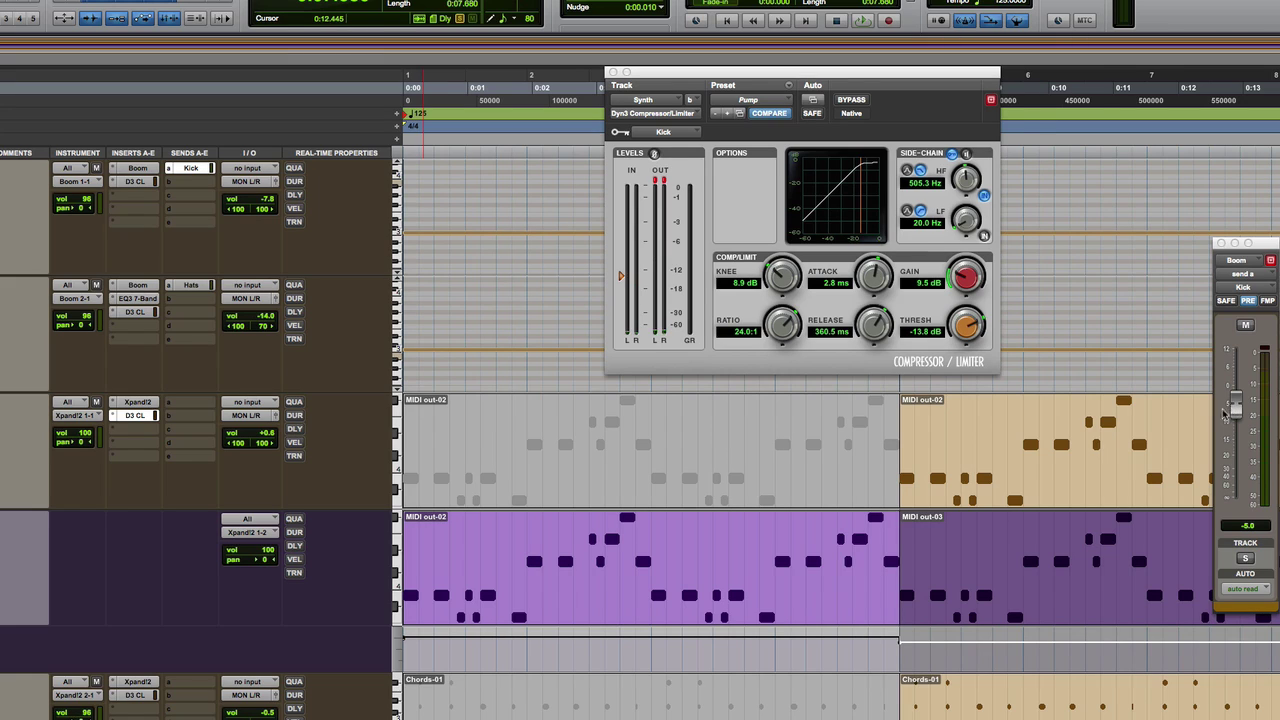
pyautogui.press('space')
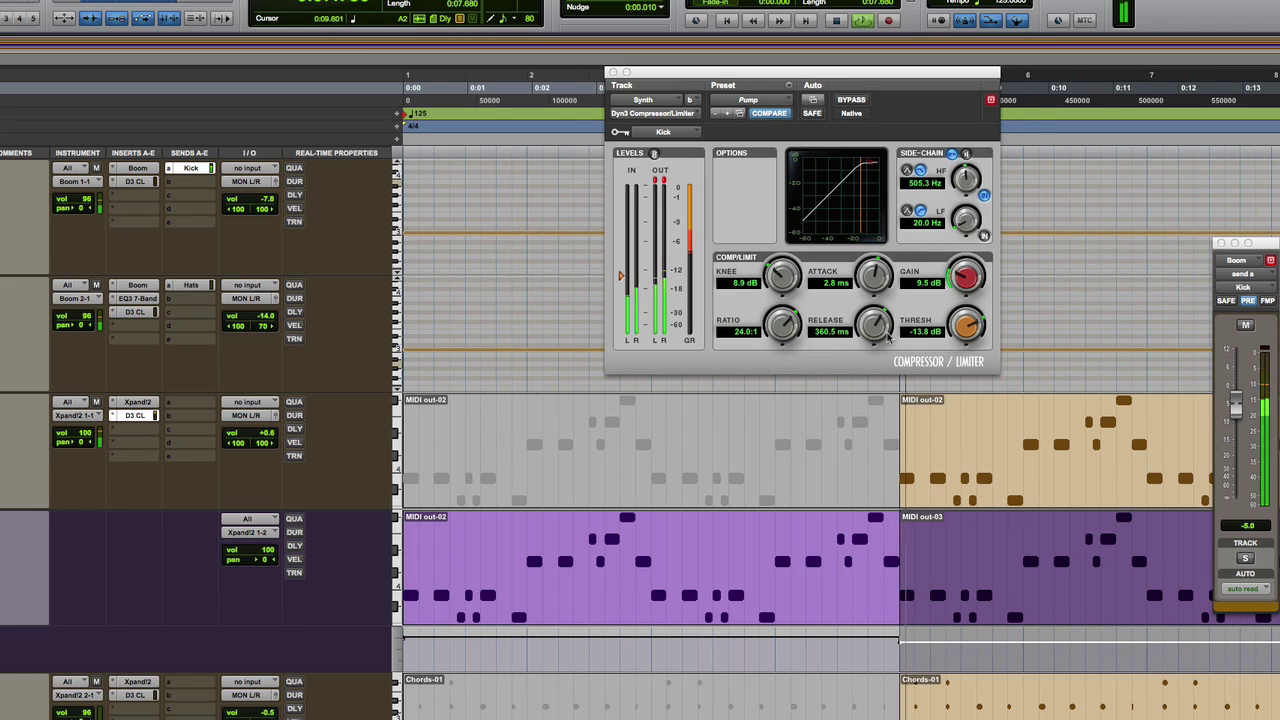
pyautogui.moveTo(1236, 408); pyautogui.dragTo(1236, 440)
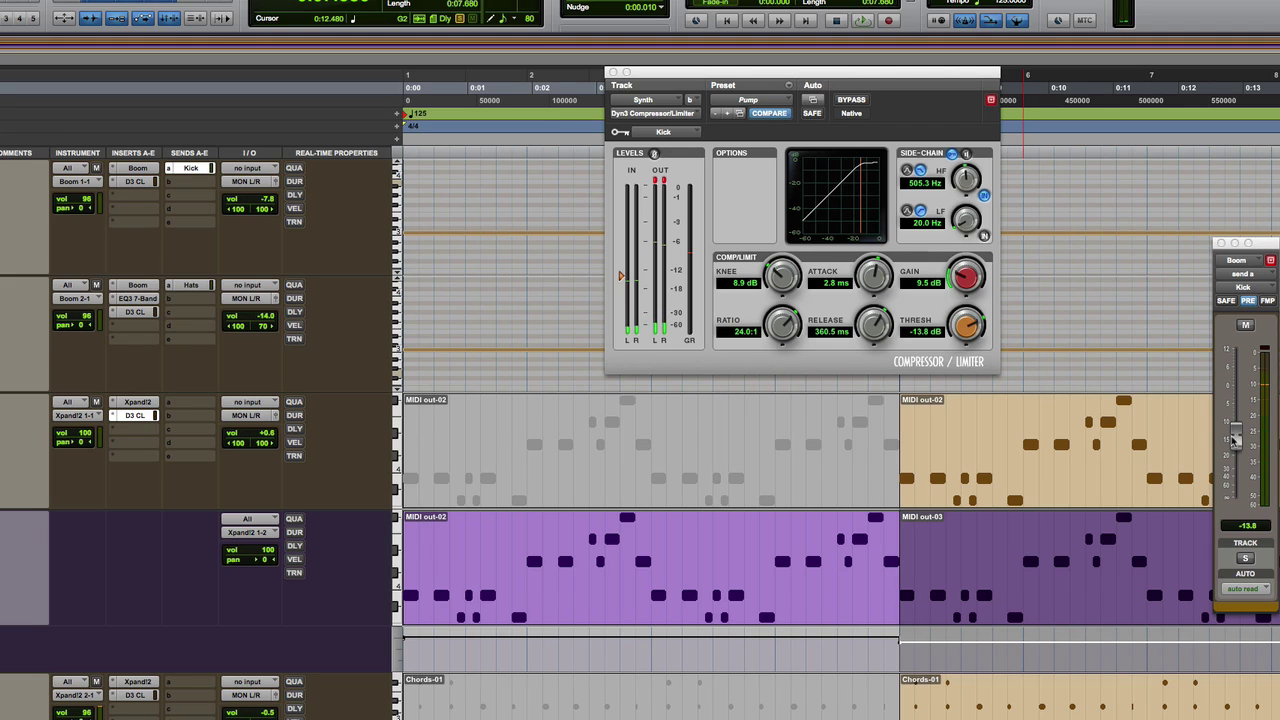
pyautogui.moveTo(1236, 440); pyautogui.dragTo(1236, 398)
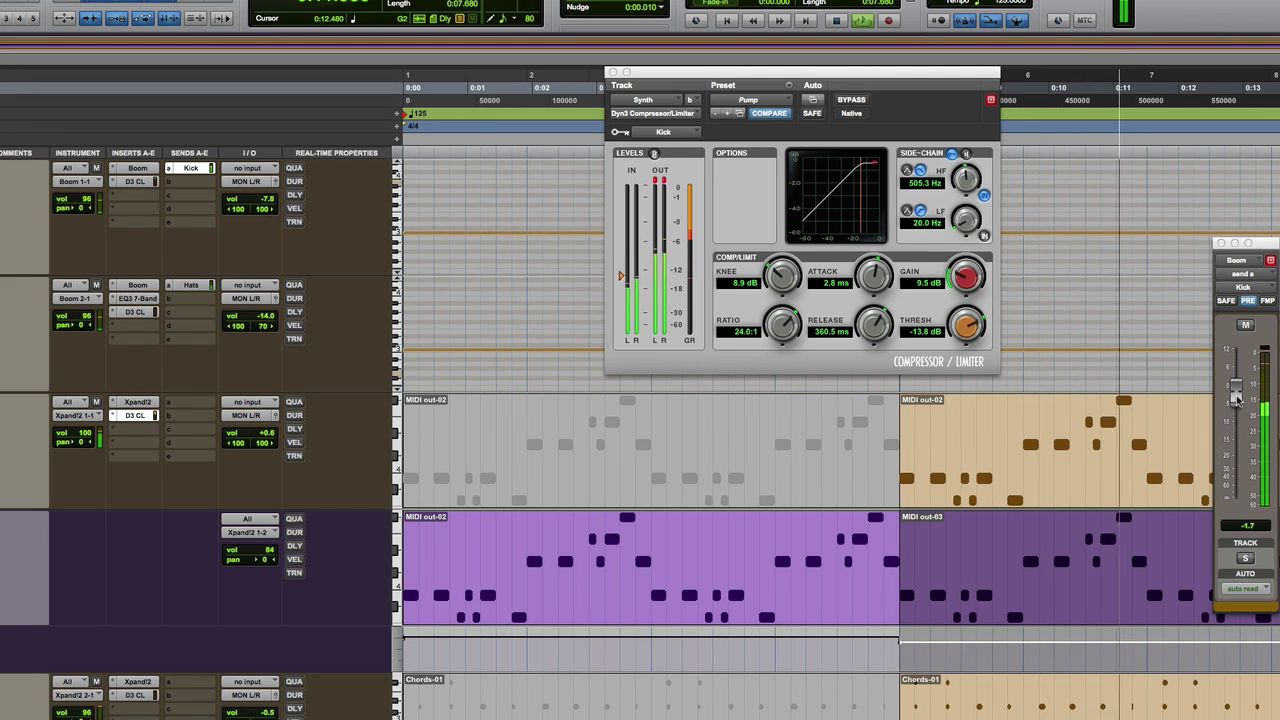
pyautogui.moveTo(1236, 398); pyautogui.dragTo(1236, 413)
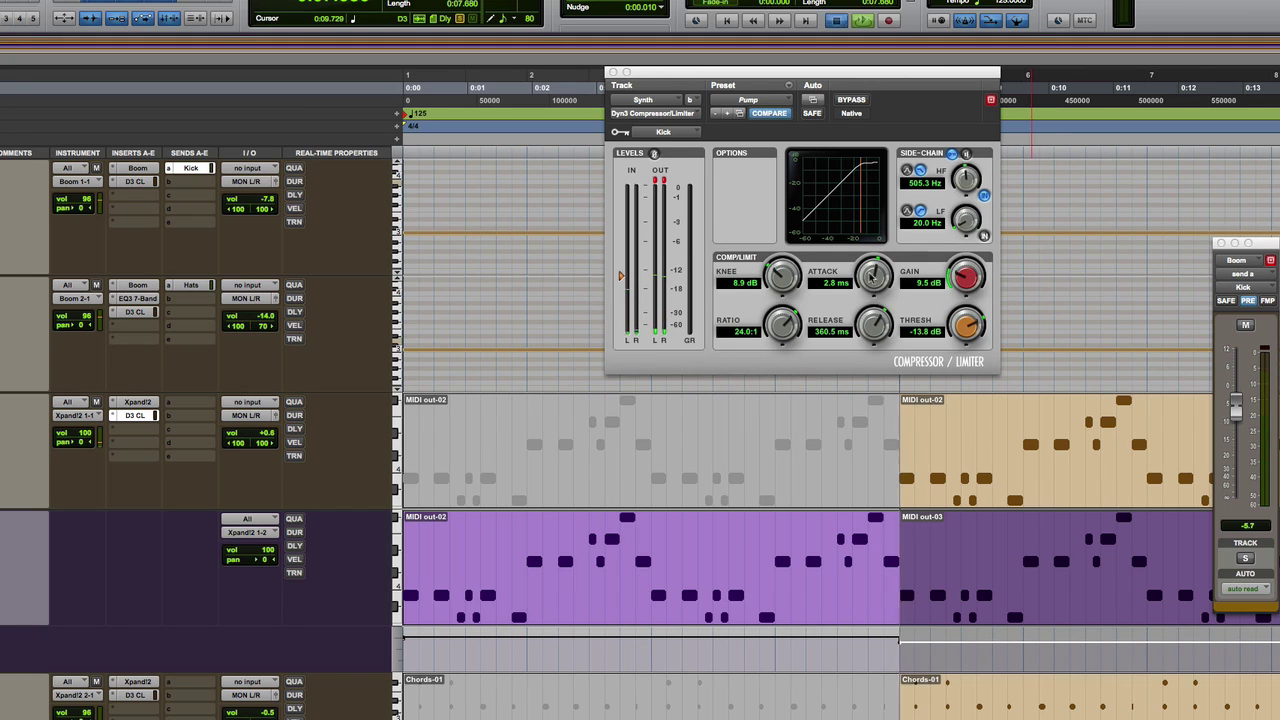
# - Shorten the Synth compressor attack to 3.6 ms, then set the Synth track volume to -3.6
pyautogui.moveTo(878, 305); pyautogui.dragTo(845, 333)
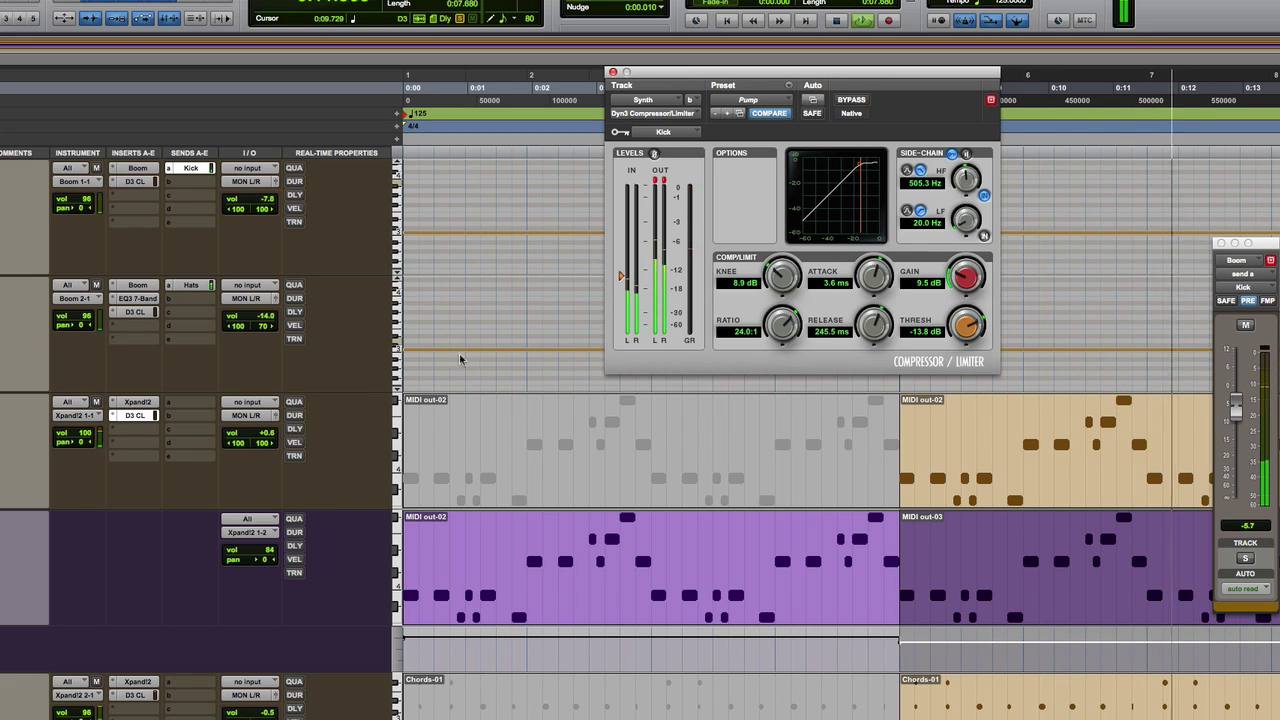
pyautogui.press('space')
pyautogui.moveTo(260, 432); pyautogui.dragTo(260, 446)
pyautogui.press('space')
pyautogui.press('space')
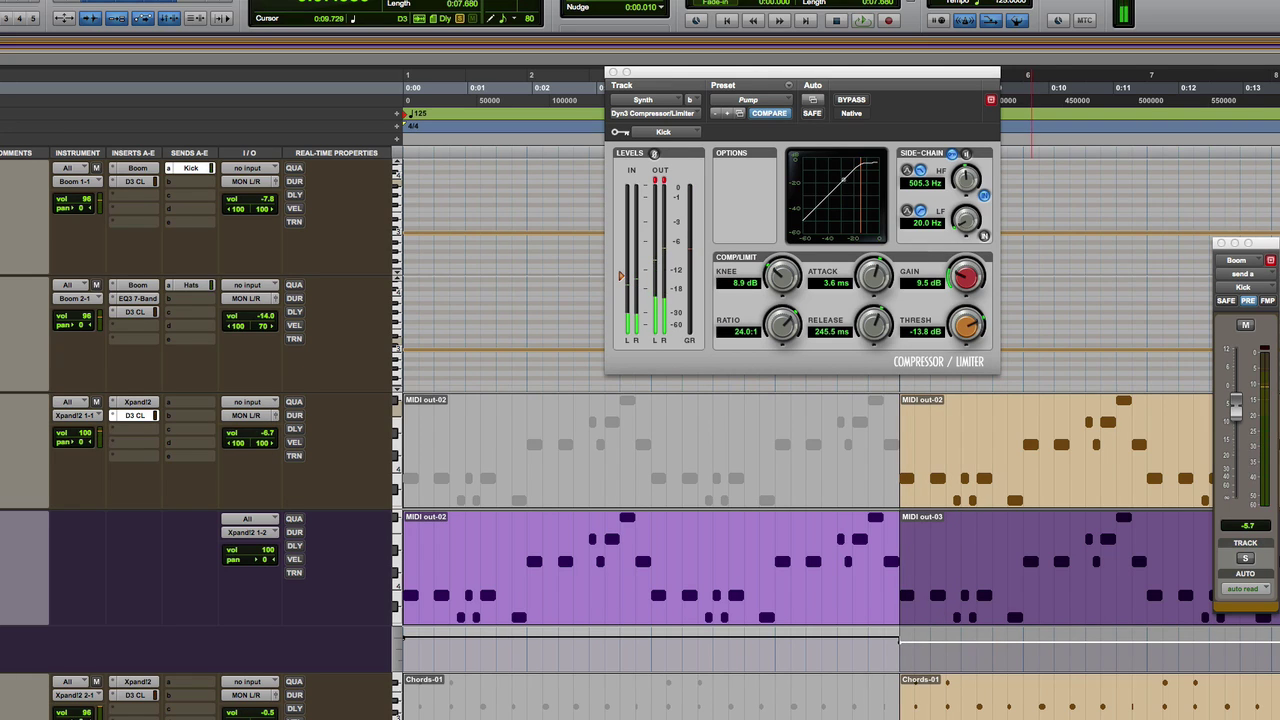
pyautogui.press('space')
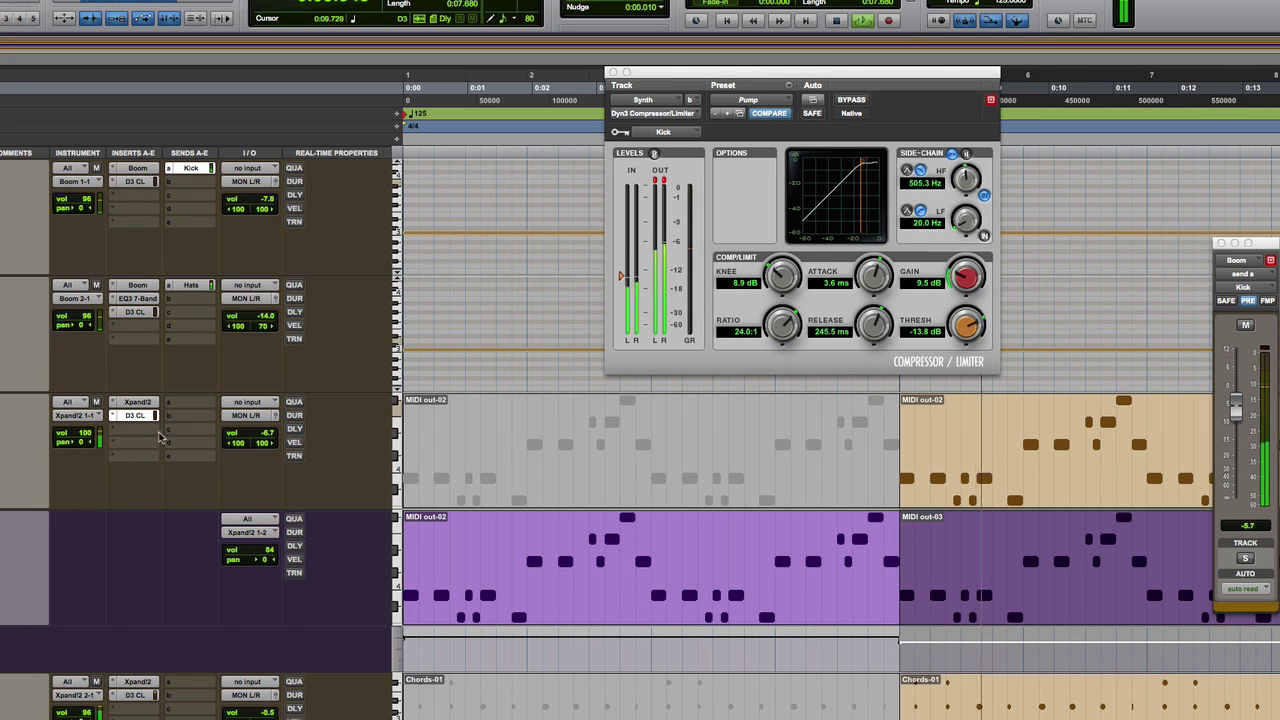
pyautogui.moveTo(237, 434); pyautogui.dragTo(242, 430)
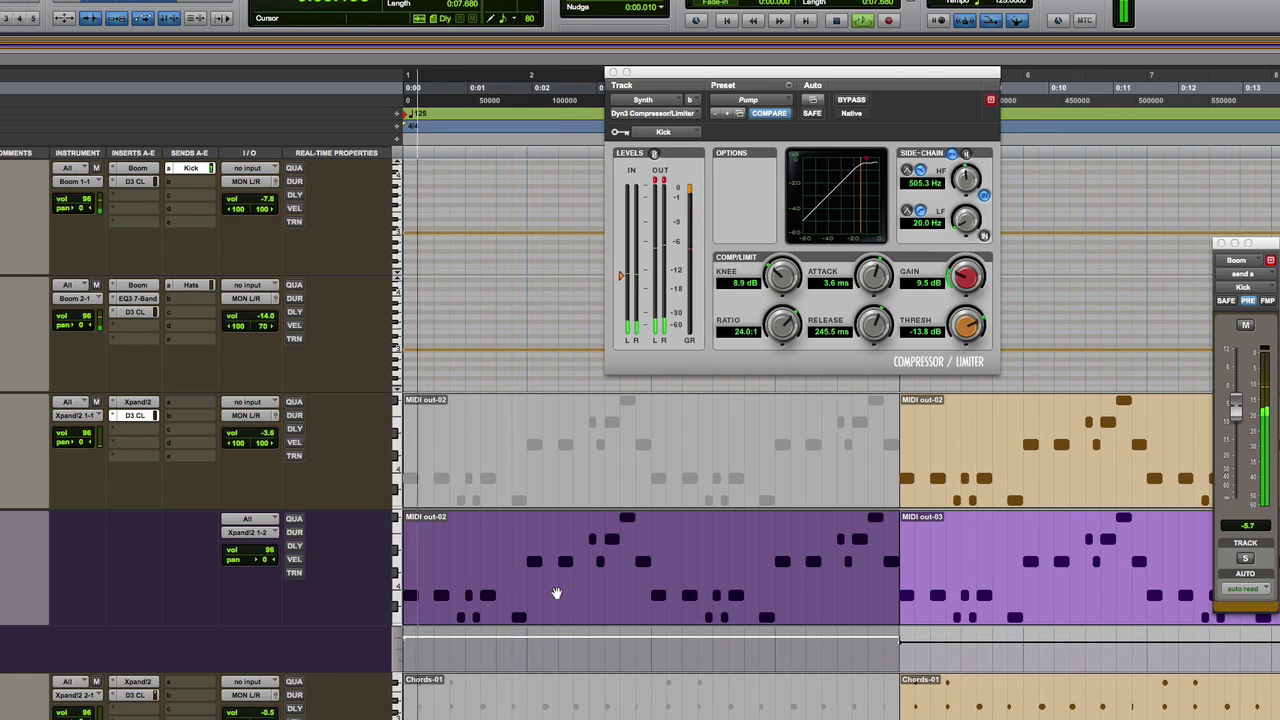
# - Show the Chords Xpand!2 with Steel String Acoustic on Part A and Nico Super Saw on Part B
pyautogui.click(137, 402)
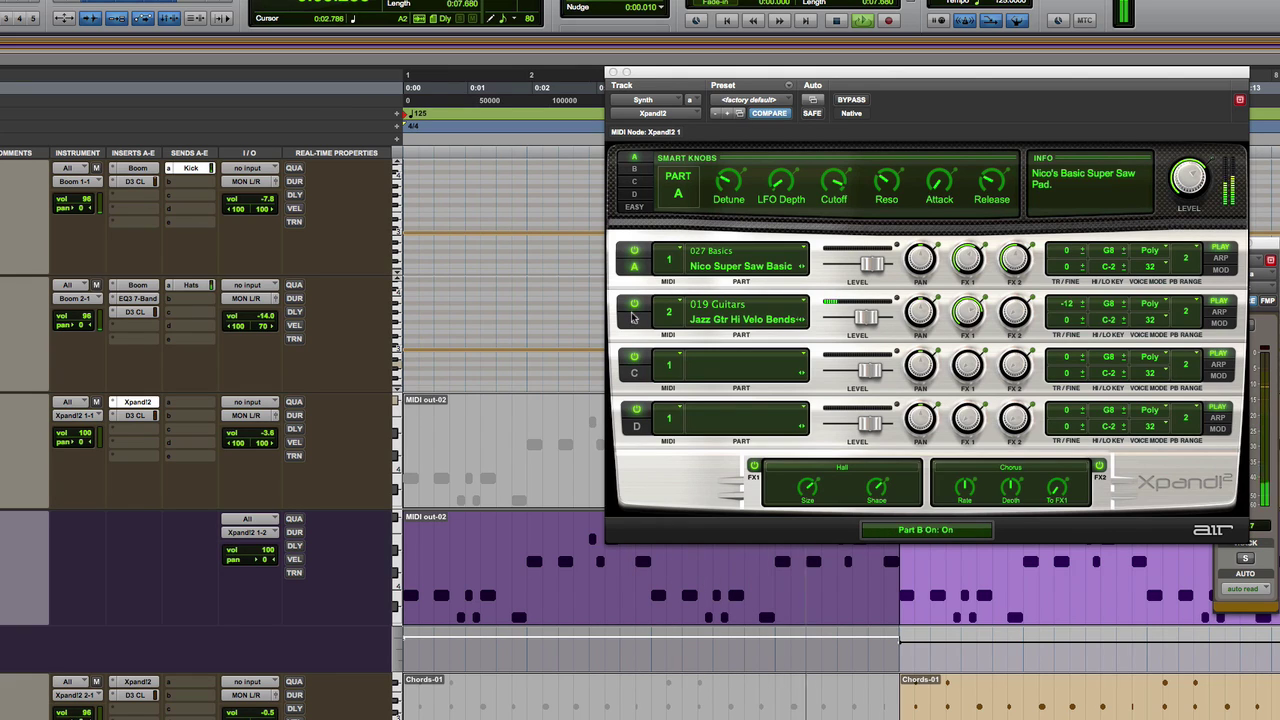
pyautogui.click(1005, 613)
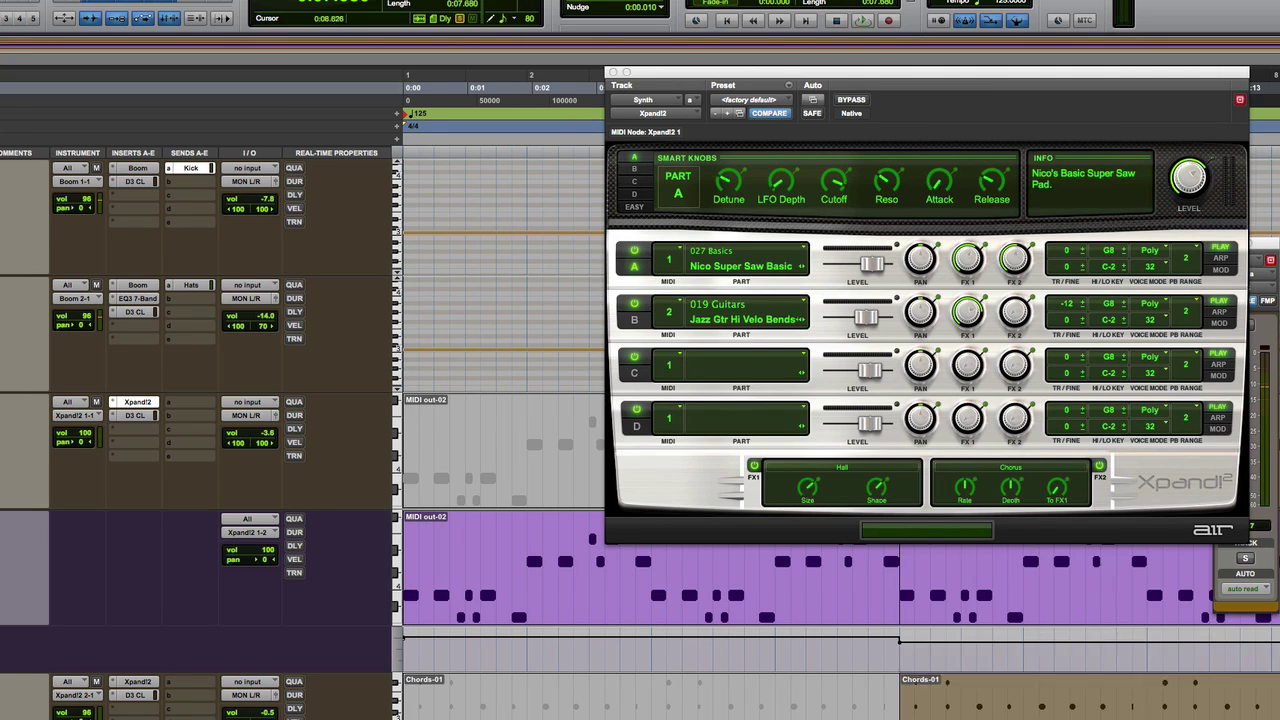
pyautogui.click(158, 682)
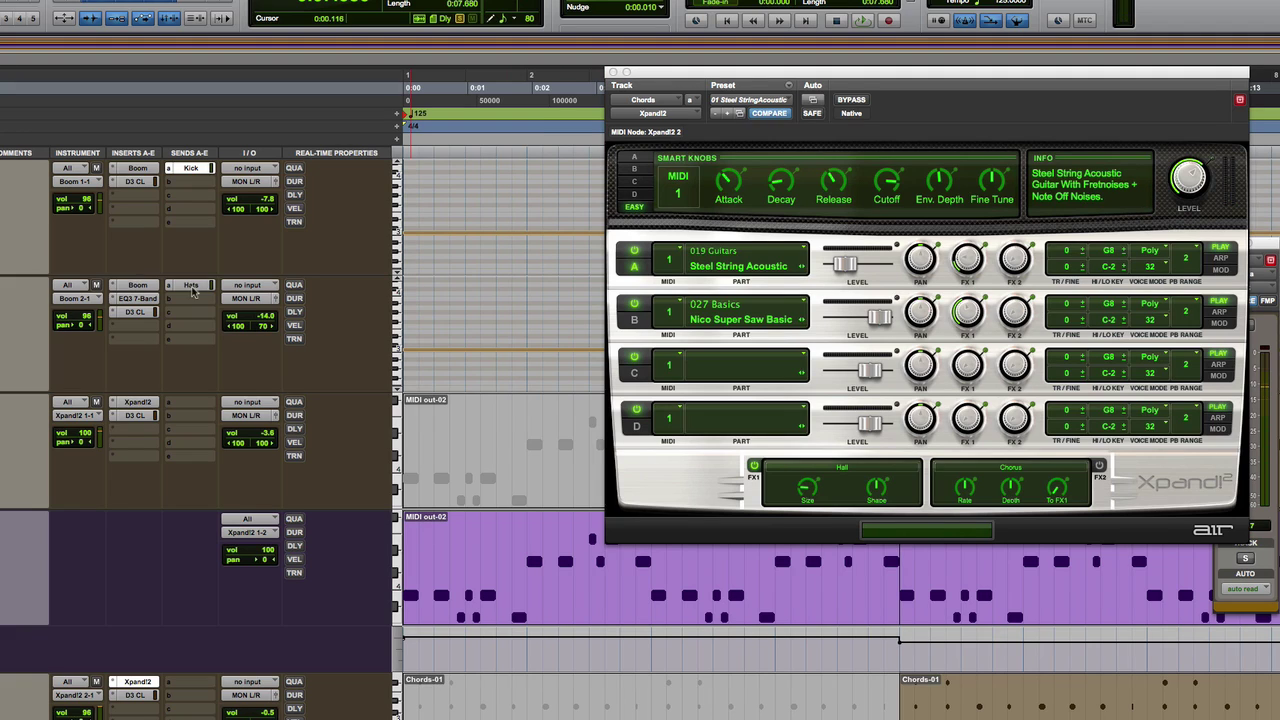
# - Pull the Hats track's sidechain send level down to +5.0 dB
pyautogui.click(193, 286)
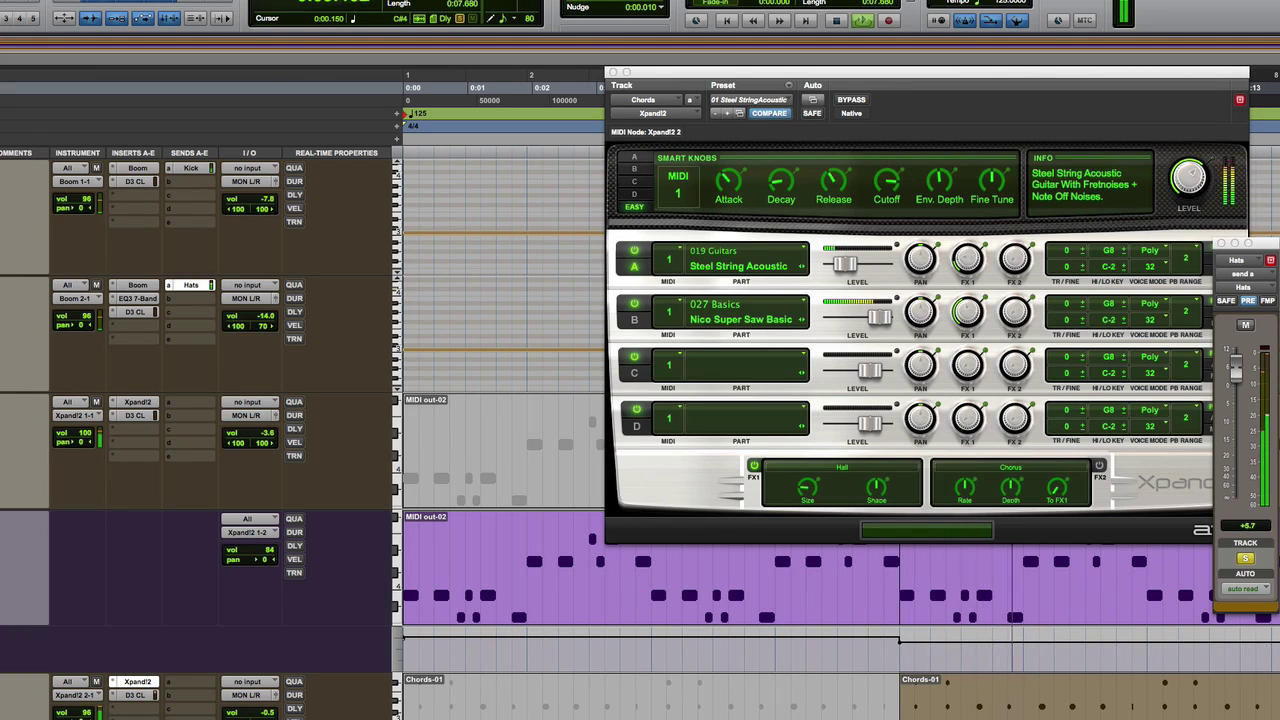
pyautogui.moveTo(1236, 372)
pyautogui.mouseDown()
pyautogui.moveTo(1236, 492)
pyautogui.moveTo(1238, 362)
pyautogui.mouseUp()
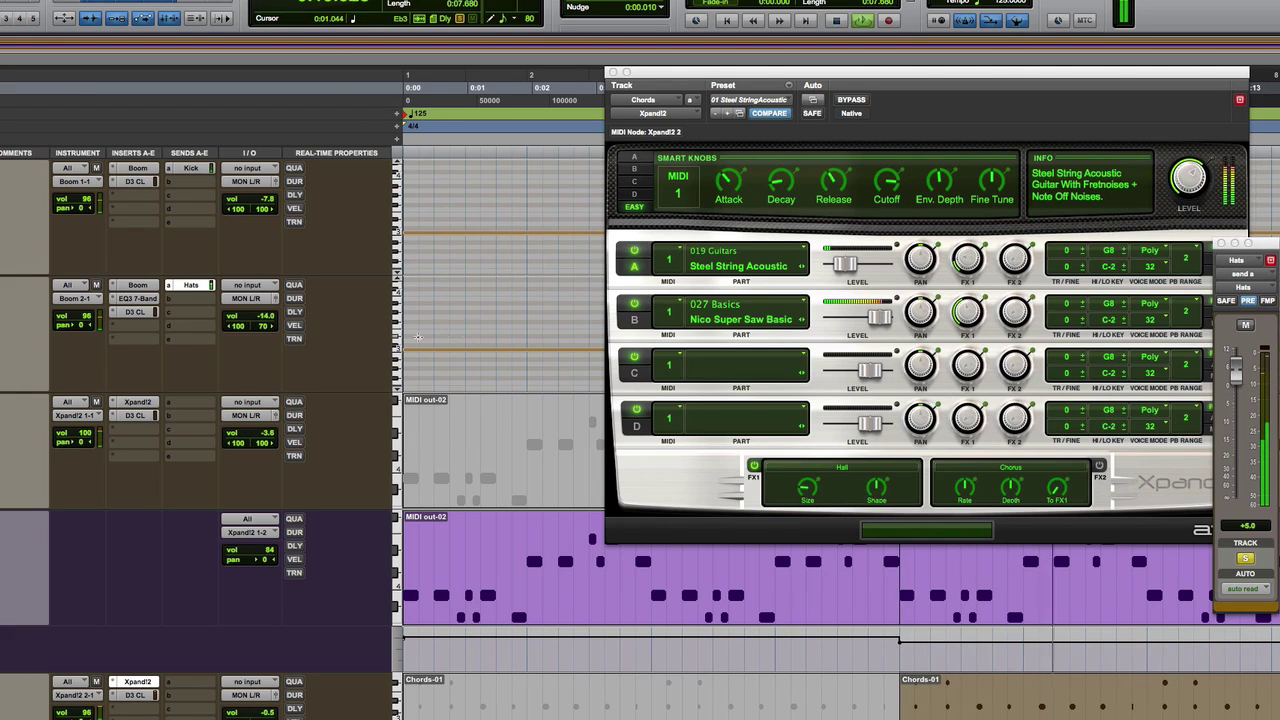
# - Set the Chords D3 CL compressor attack to 1.2 ms and drop the Synth volume to -9.3
pyautogui.click(140, 695)
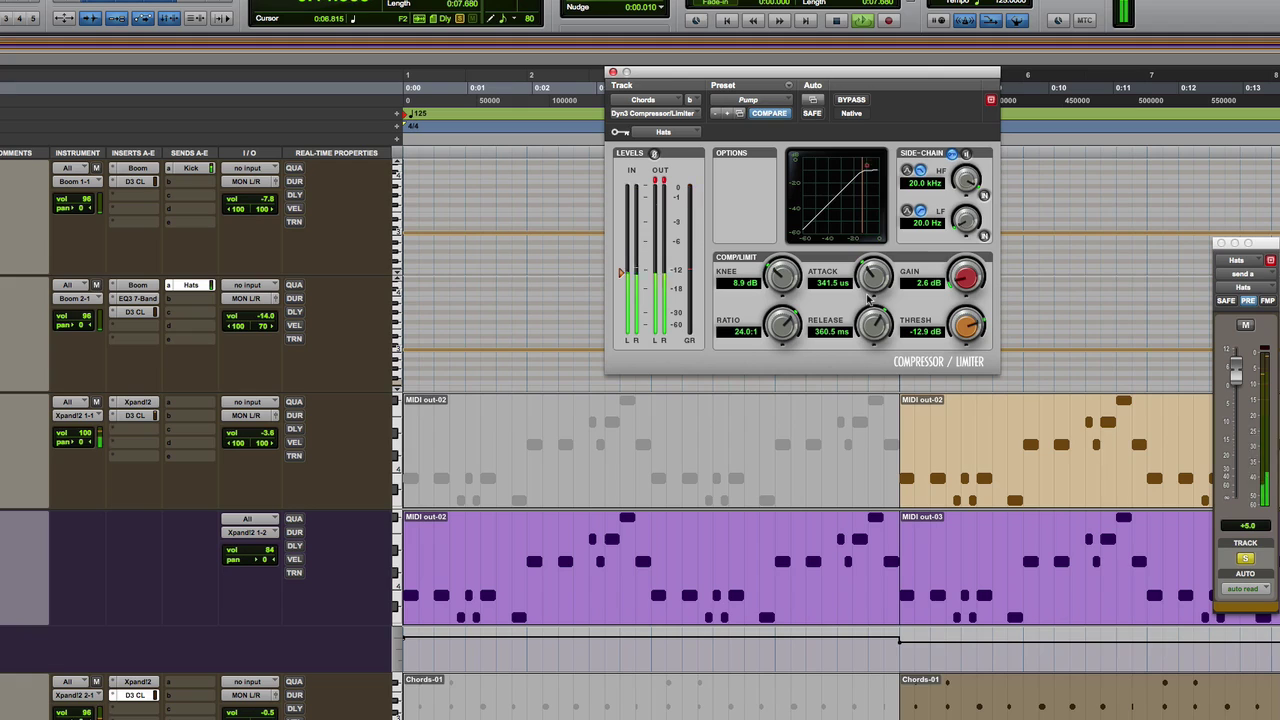
pyautogui.moveTo(857, 276)
pyautogui.mouseDown()
pyautogui.moveTo(862, 236)
pyautogui.moveTo(878, 283)
pyautogui.moveTo(876, 270)
pyautogui.mouseUp()
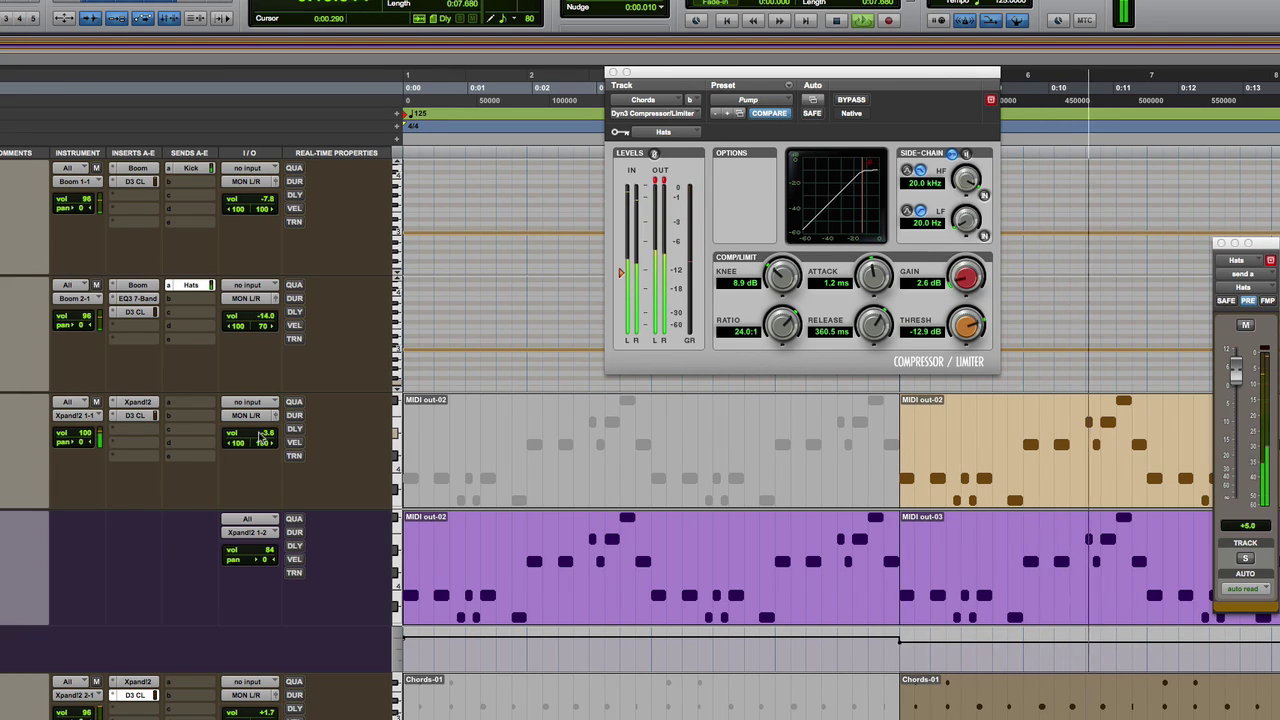
pyautogui.moveTo(258, 433); pyautogui.dragTo(258, 445)
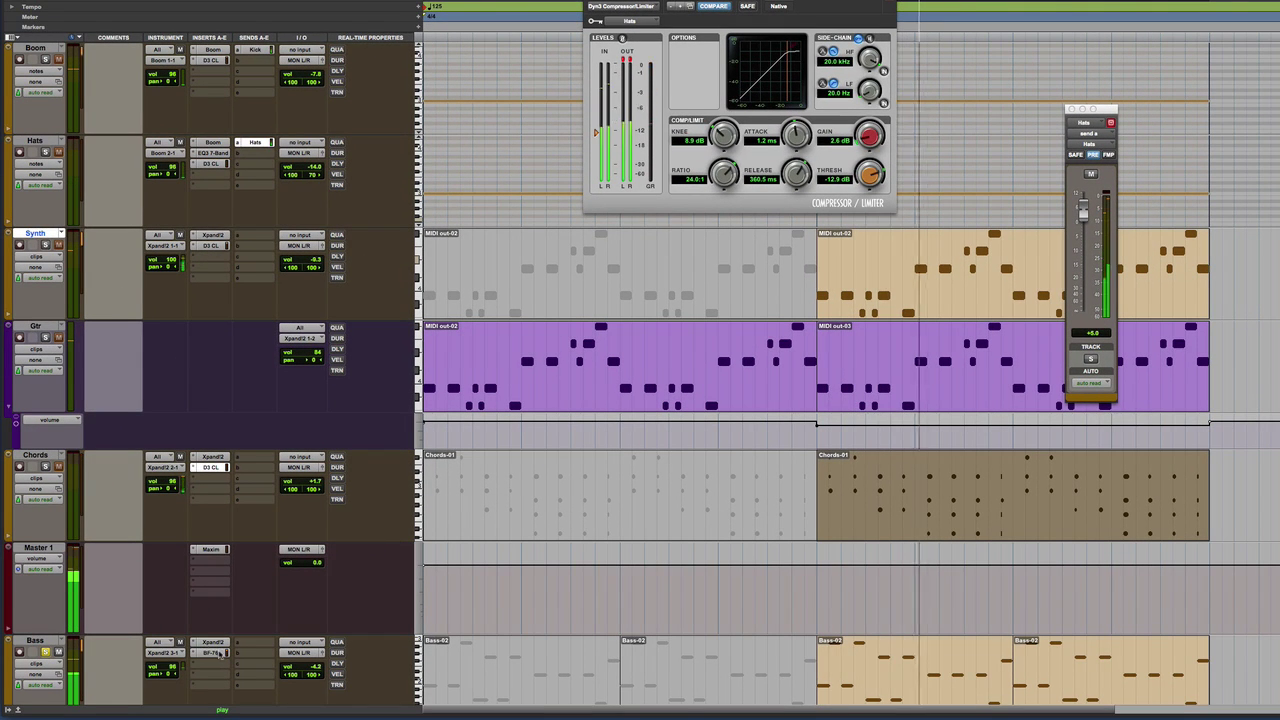
# - Show the Bass track's BF-76 Peak Limiter and close the floating Hats send window
pyautogui.click(210, 652)
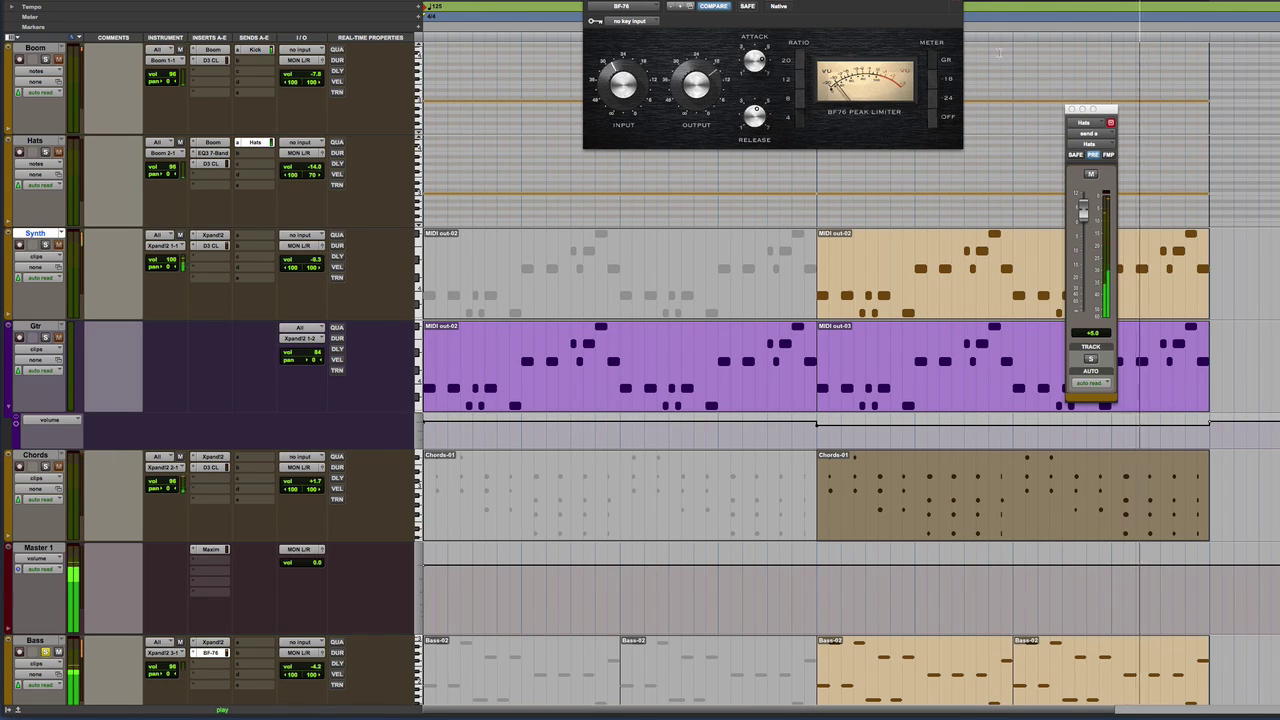
pyautogui.click(1070, 108)
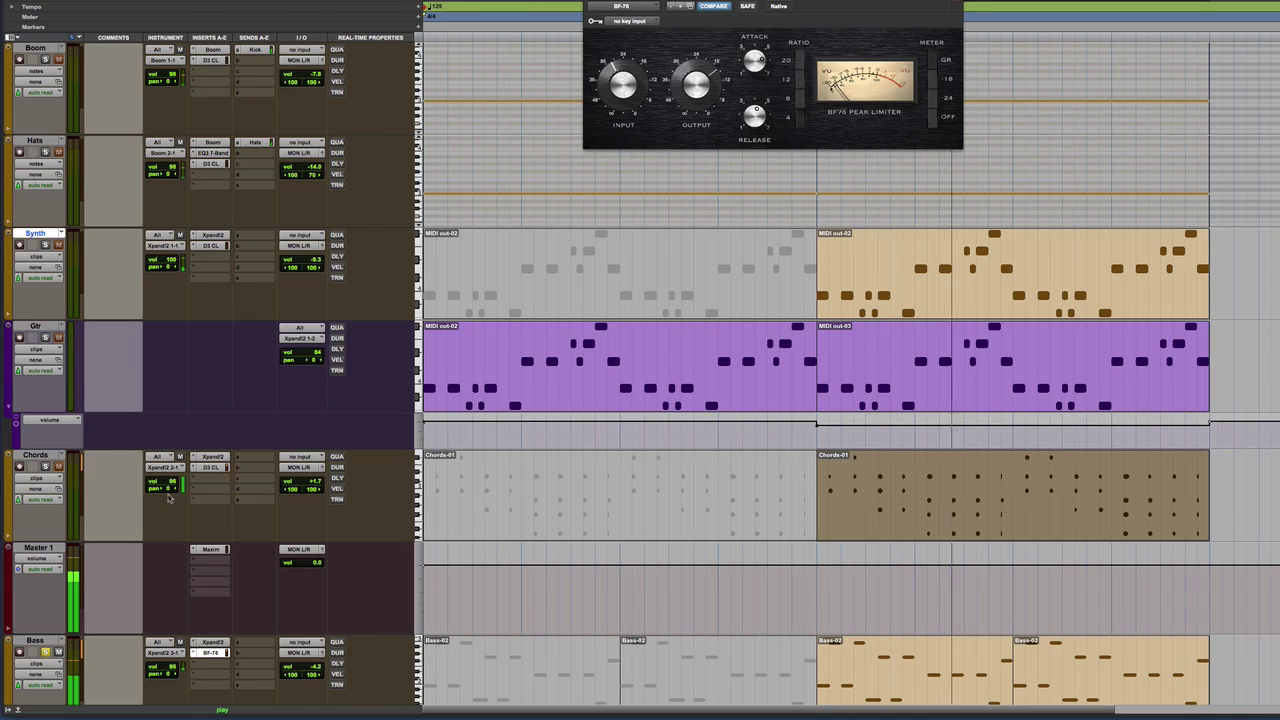
# - A/B the master Maxim limiter with bypass, then lower its threshold to -8.4 dB
pyautogui.click(212, 549)
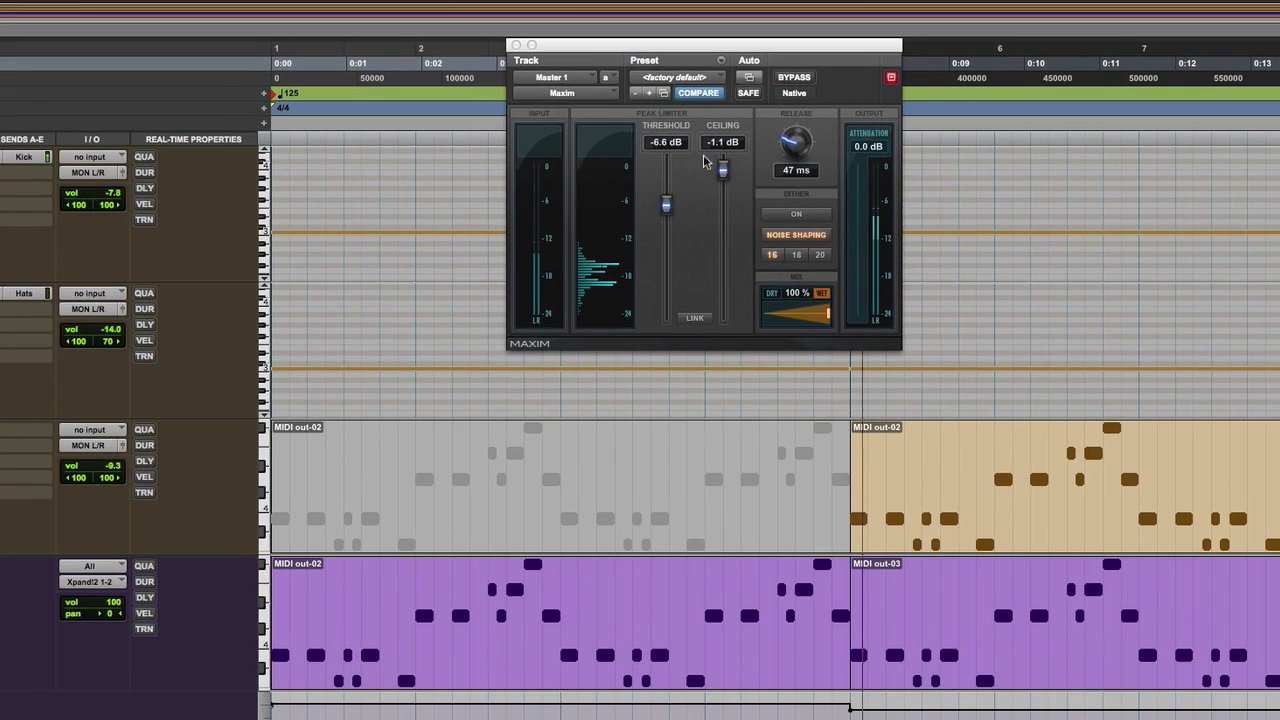
pyautogui.click(794, 78)
pyautogui.click(794, 78)
pyautogui.press('space')
pyautogui.press('space')
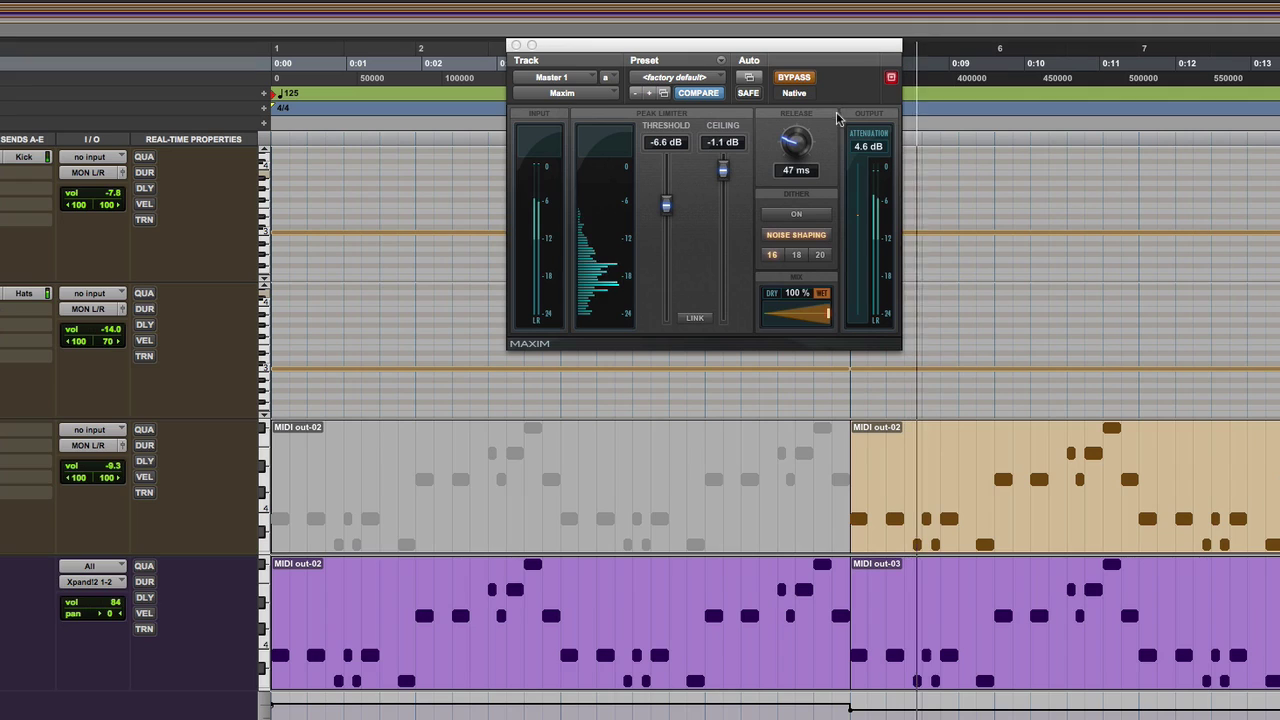
pyautogui.click(794, 78)
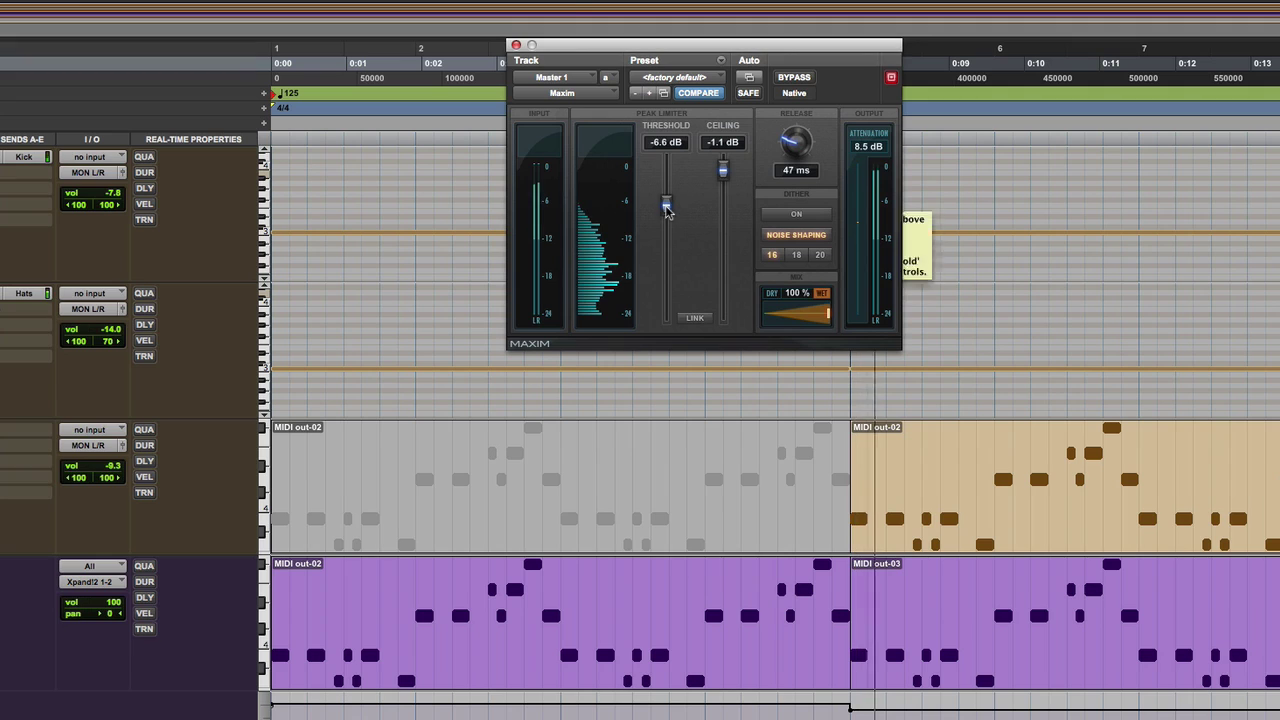
pyautogui.moveTo(667, 209)
pyautogui.mouseDown()
pyautogui.moveTo(667, 232)
pyautogui.moveTo(673, 163)
pyautogui.moveTo(666, 225)
pyautogui.mouseUp()
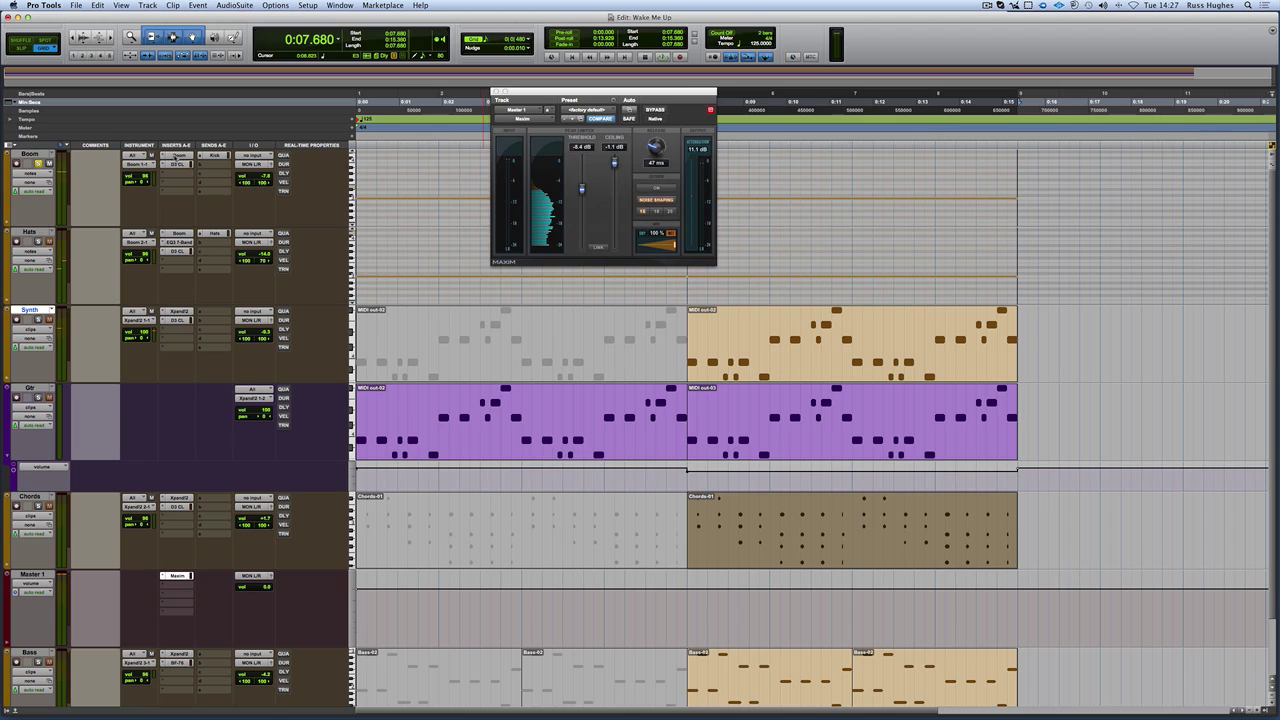
# - Bring up the Boom drum machine with its Urban 2 kit and play the session once more
pyautogui.click(176, 157)
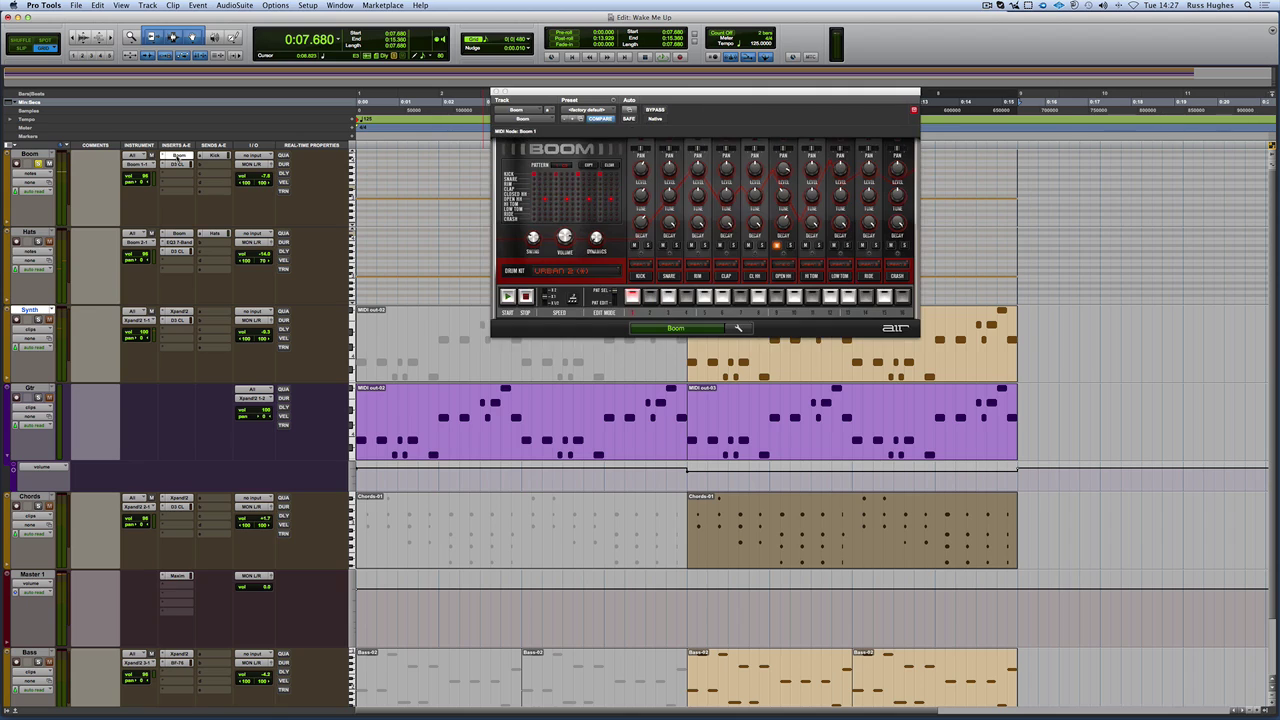
pyautogui.press('space')
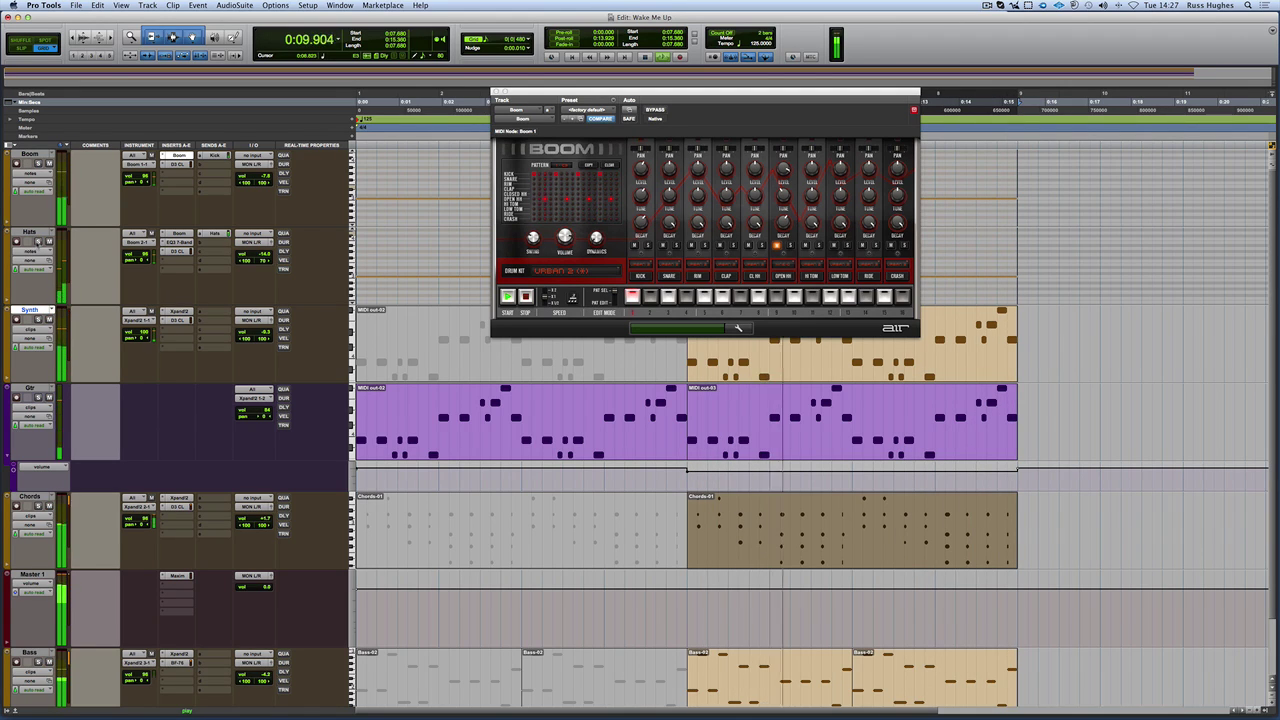
pyautogui.press('space')
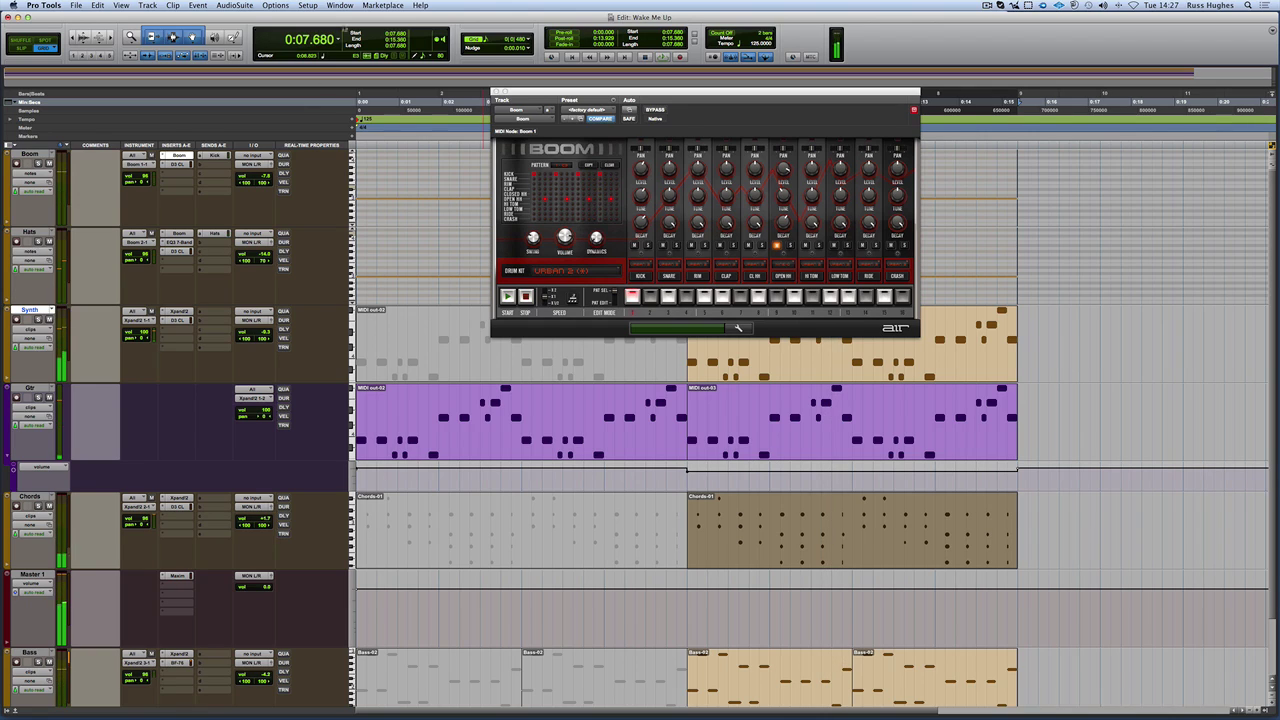
pyautogui.click(494, 91)
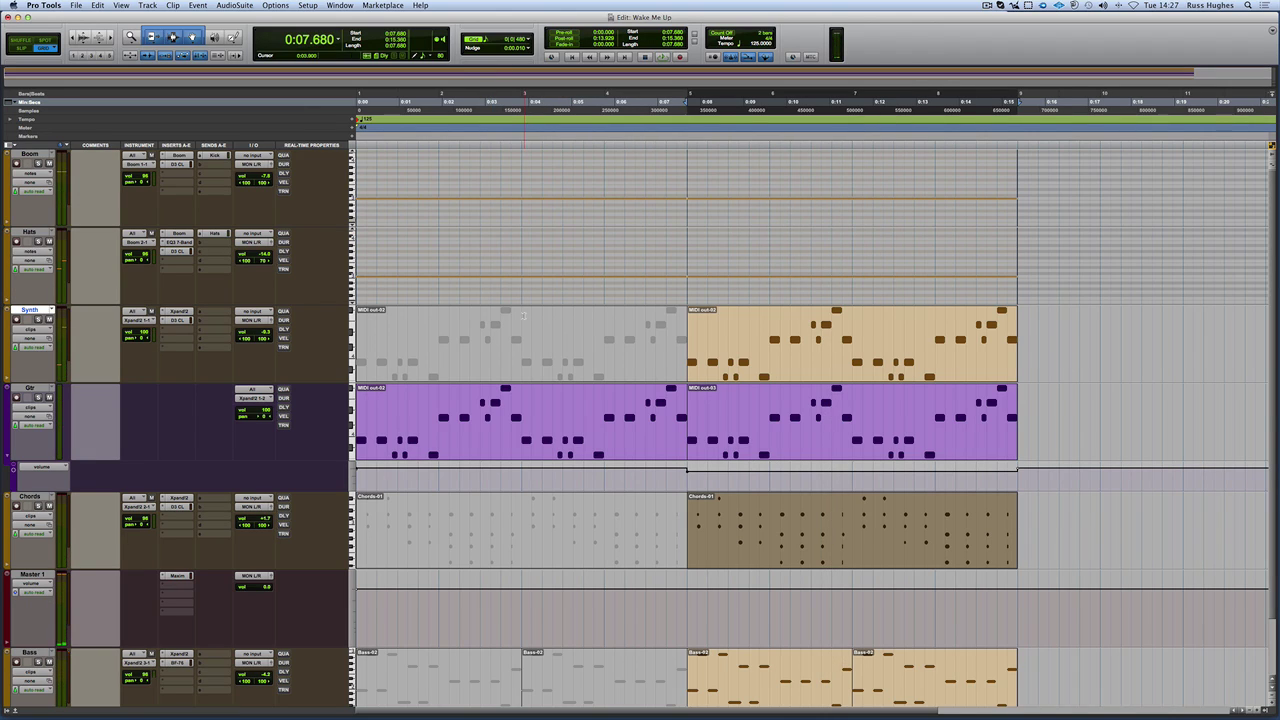